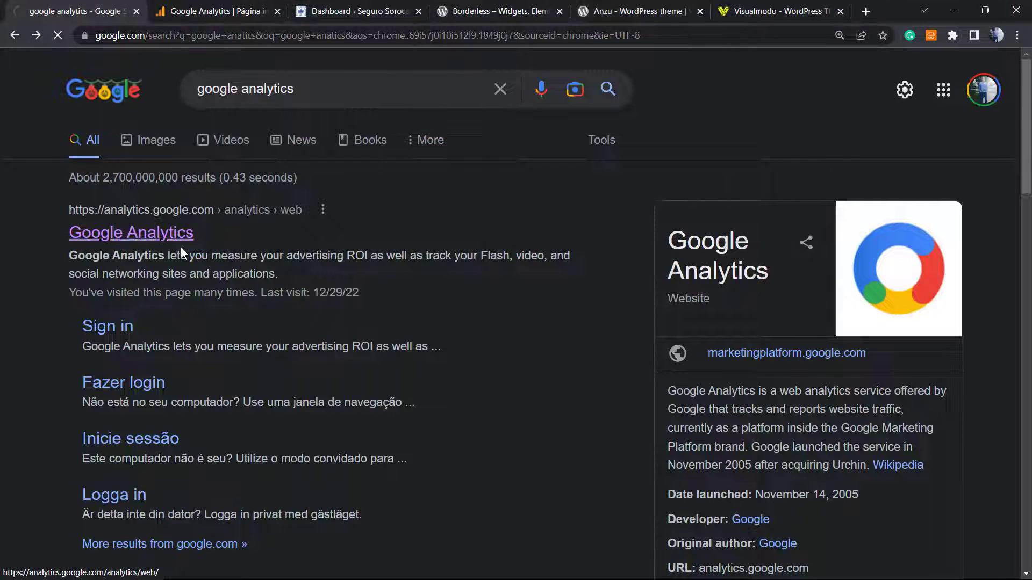
Open Google Analytics, start measuring a new account, and look over the Account setup form.
left_click(132, 234)
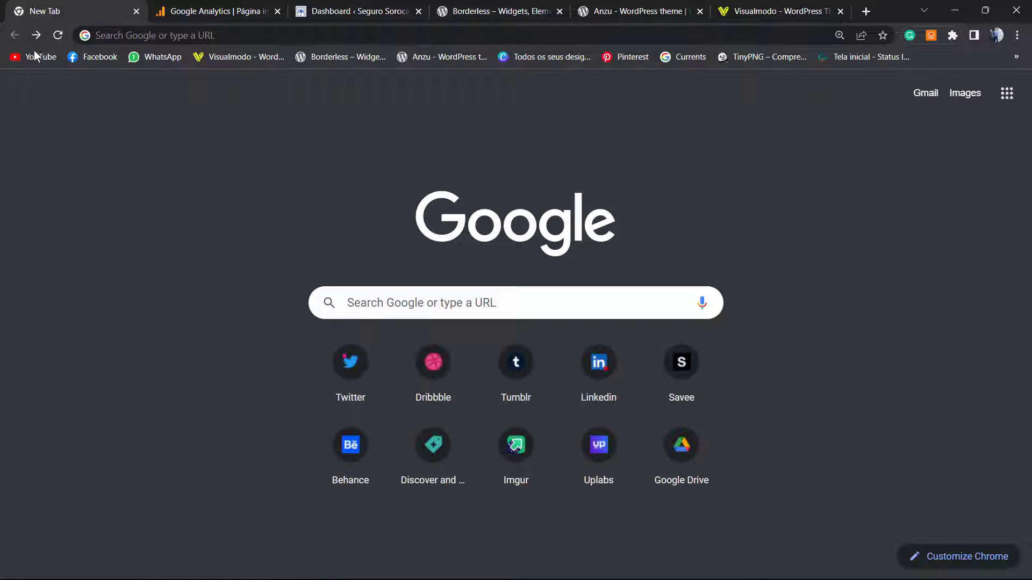
left_click(38, 34)
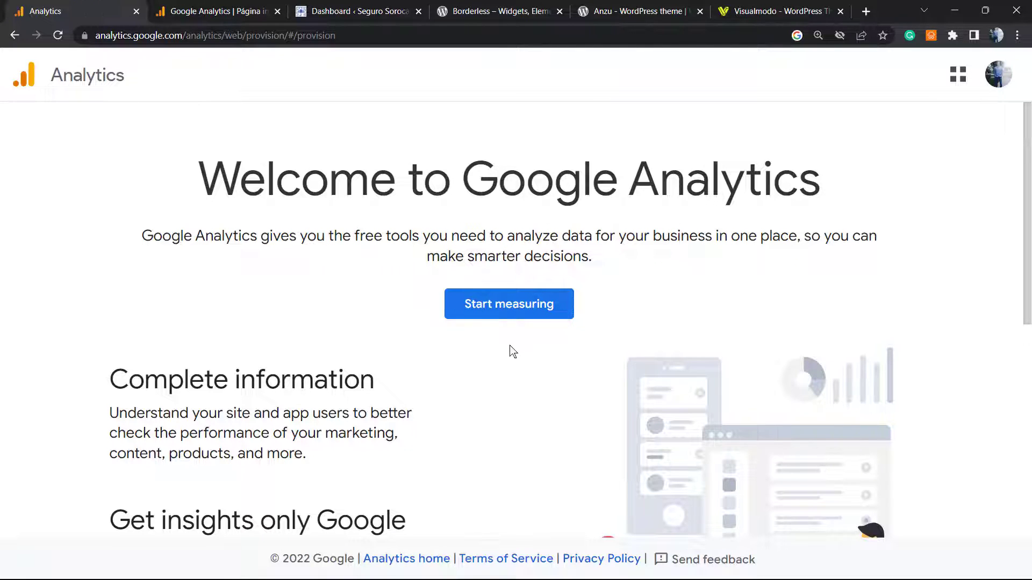
left_click(499, 321)
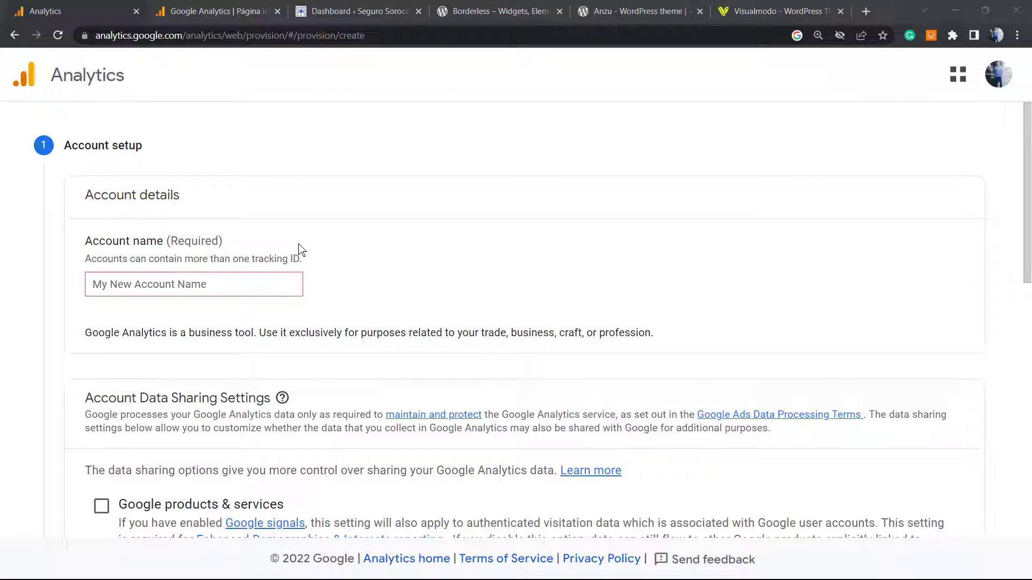
scroll(203, 276, "down", 10)
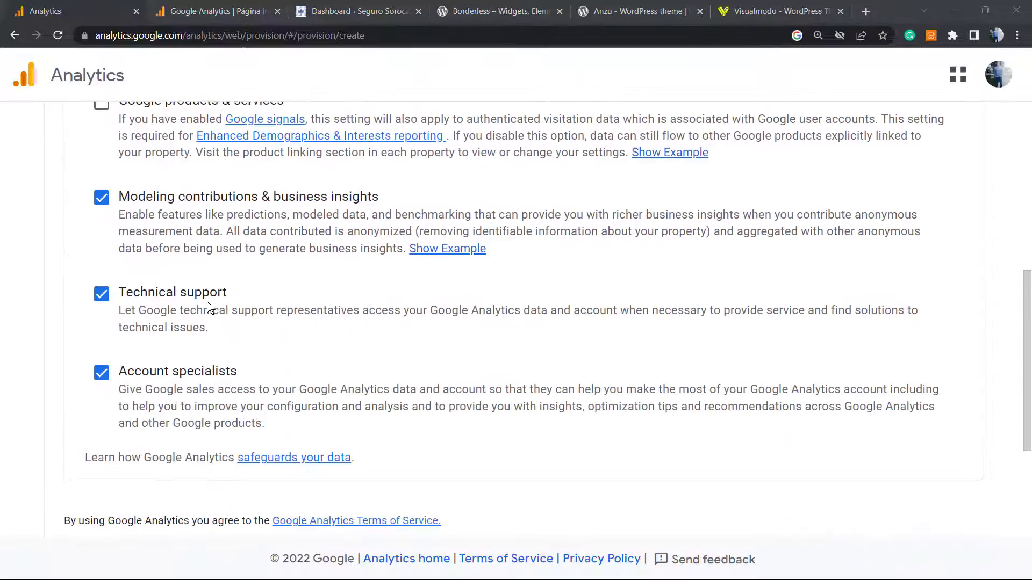
scroll(213, 314, "up", 10)
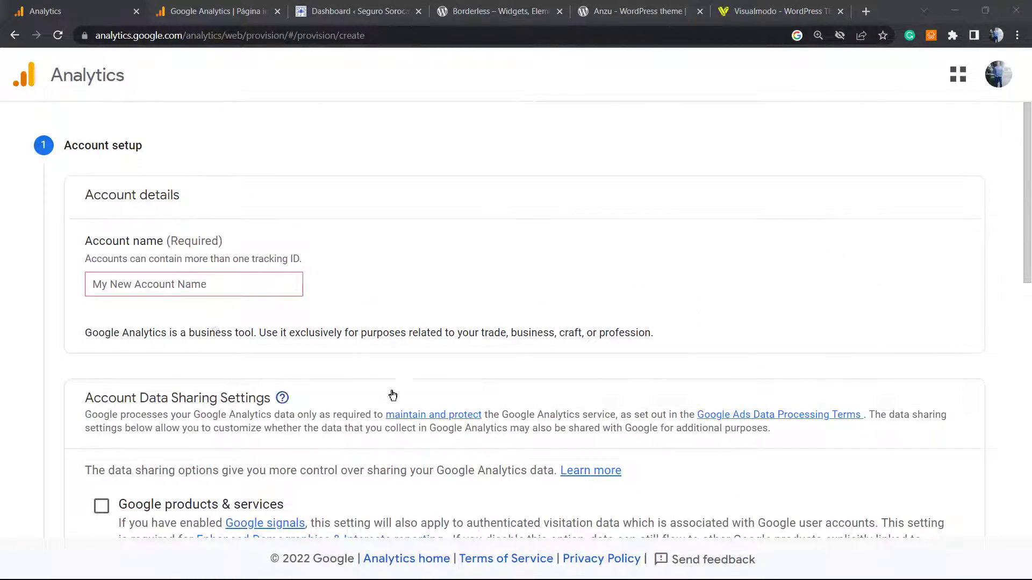
scroll(438, 358, "down", 5)
scroll(433, 361, "up", 5)
Switch to the Seguro Sorocaba property home page, which shows 0 users and no data yet.
left_click(199, 6)
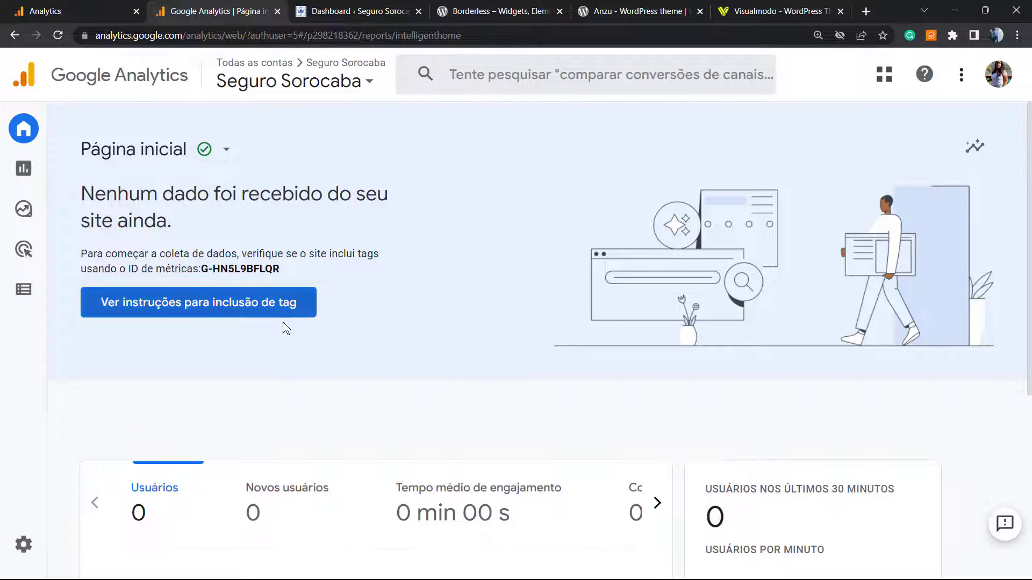
scroll(284, 328, "down", 1)
scroll(284, 333, "up", 1)
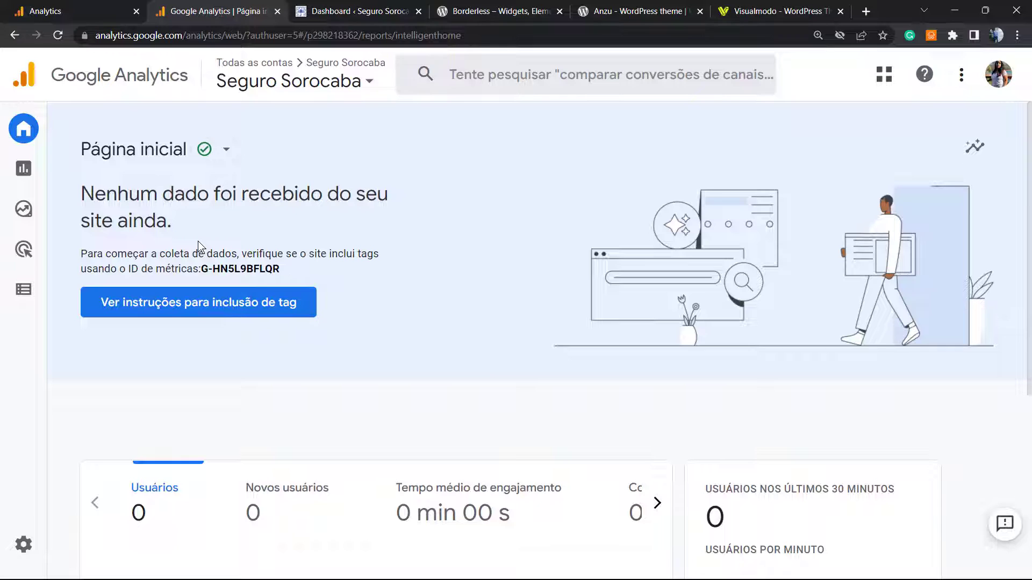
Switch to the Seguro Sorocaba WordPress dashboard and go to Plugins > Add New.
left_click(347, 10)
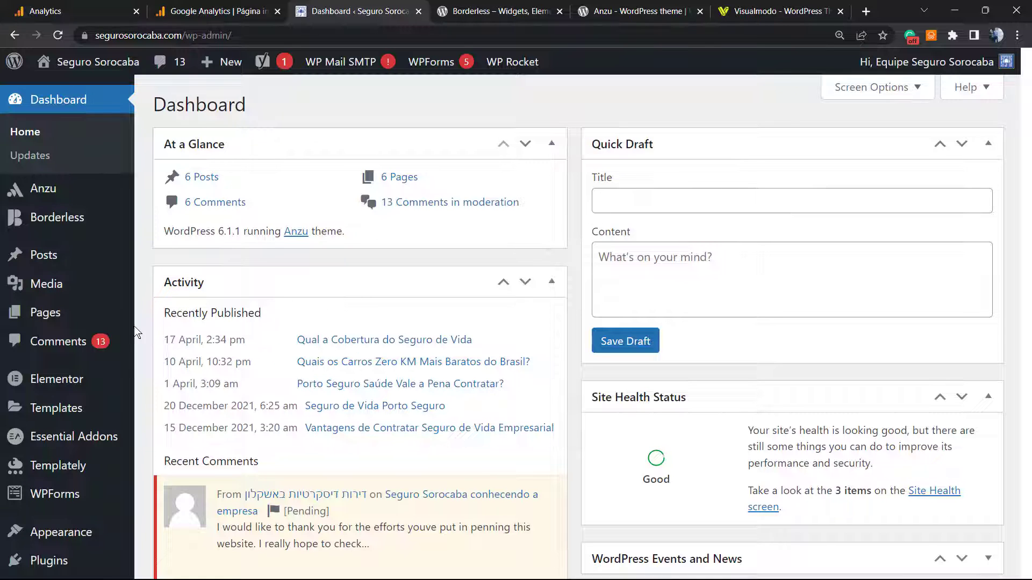
scroll(135, 376, "down", 1)
scroll(49, 242, "down", 2)
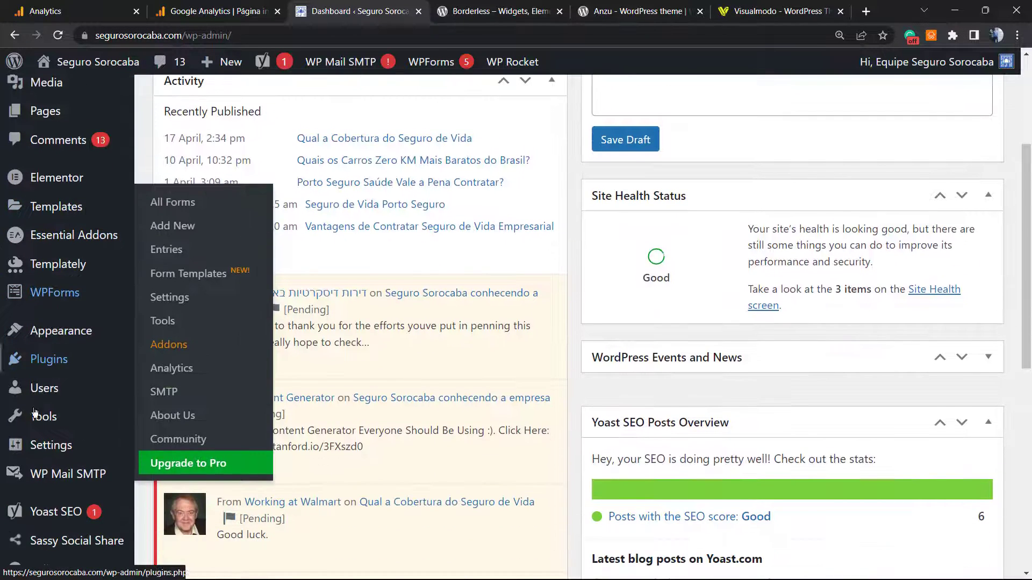
left_click(171, 385)
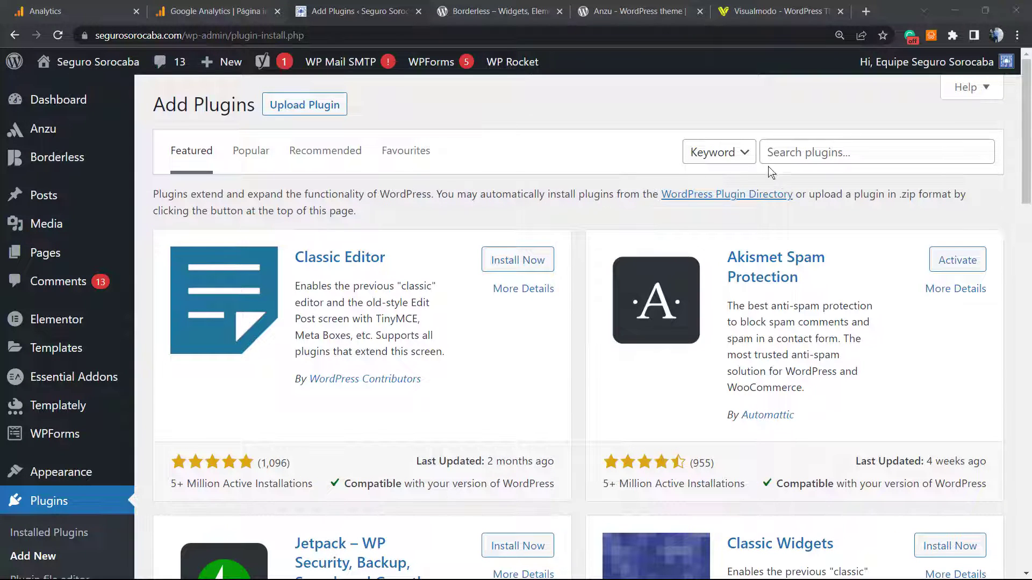
Search the plugin directory for 'monsterinsights'.
left_click(811, 154)
key("ctrl+f")
left_click(810, 154)
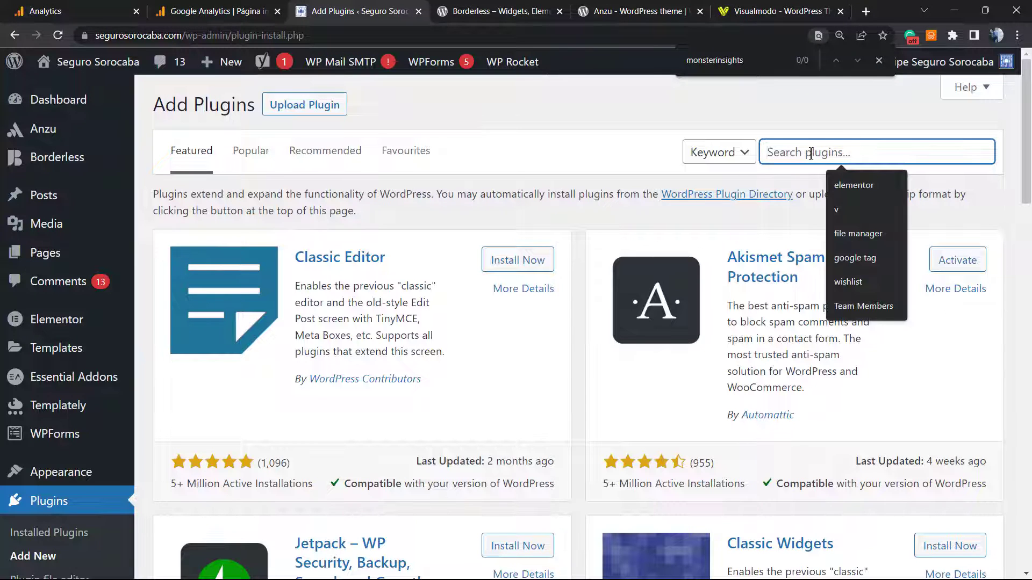
type("monsterinsights")
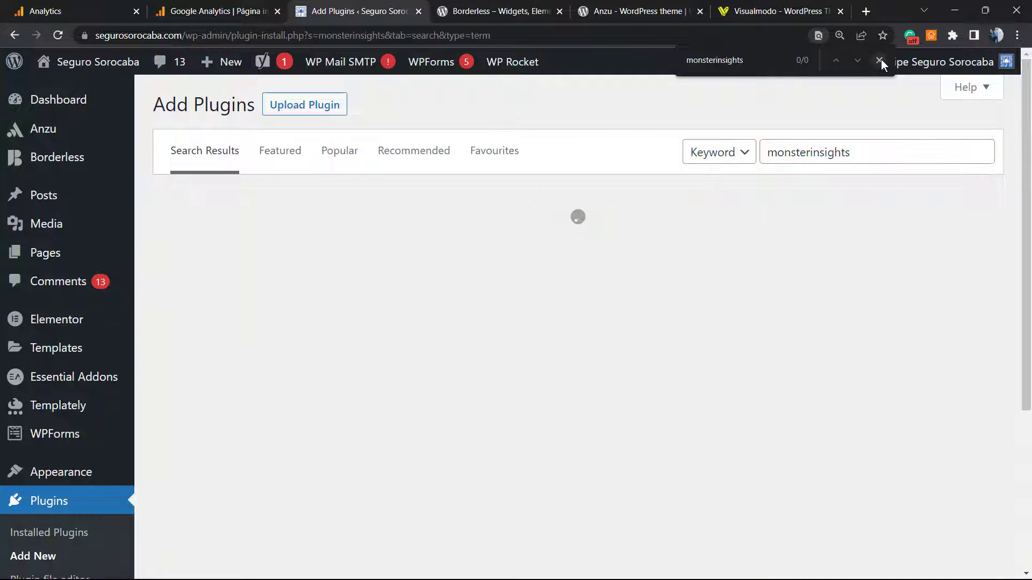
left_click(880, 60)
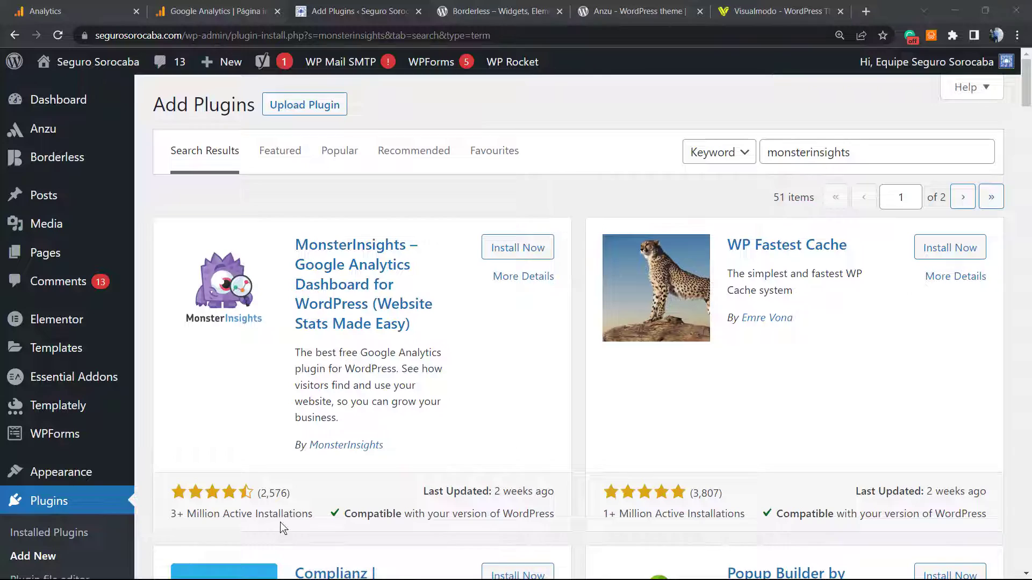
Check MonsterInsights' active installations and ratings, then install and activate it.
triple_click(186, 513)
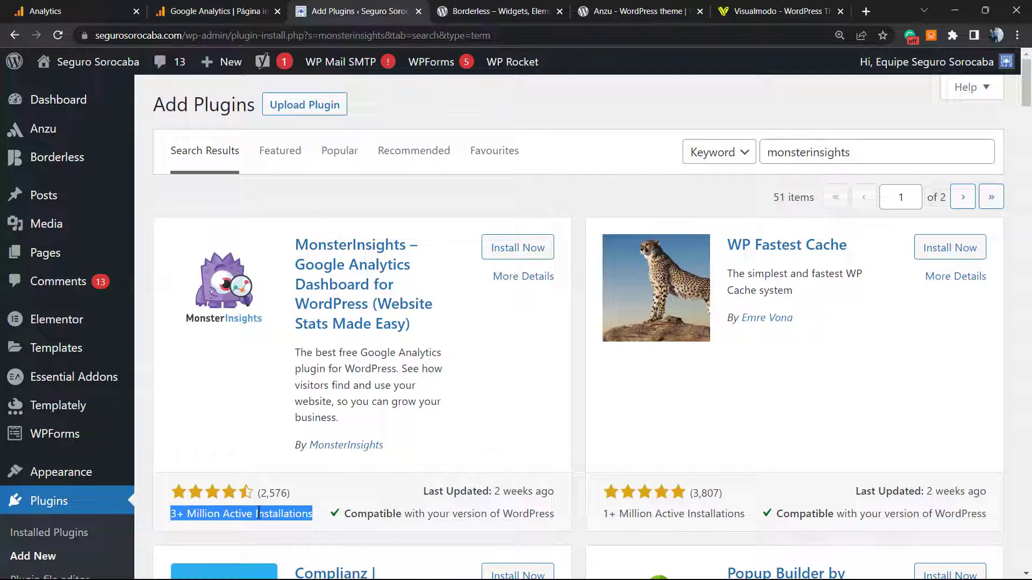
triple_click(273, 494)
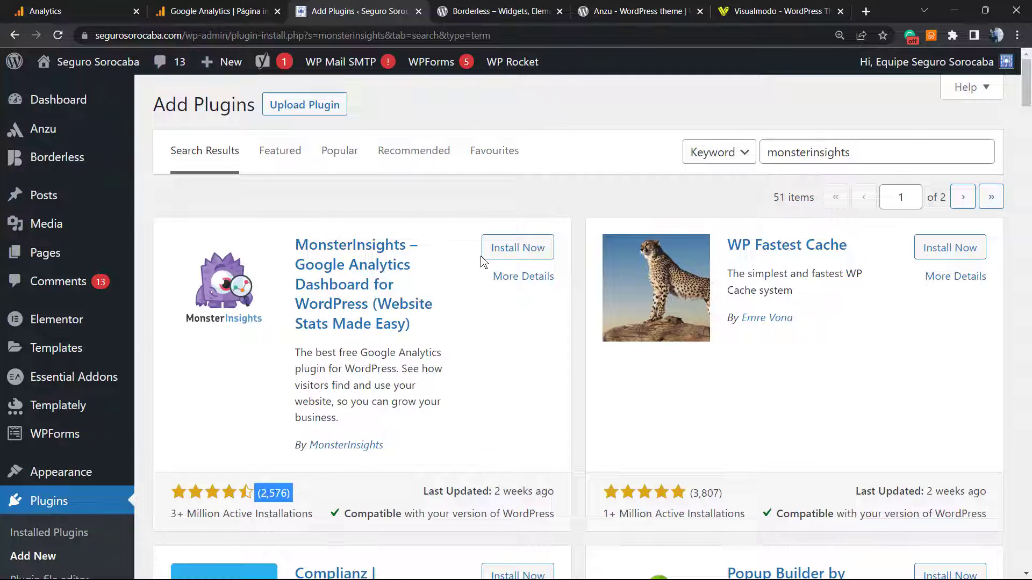
left_click(508, 248)
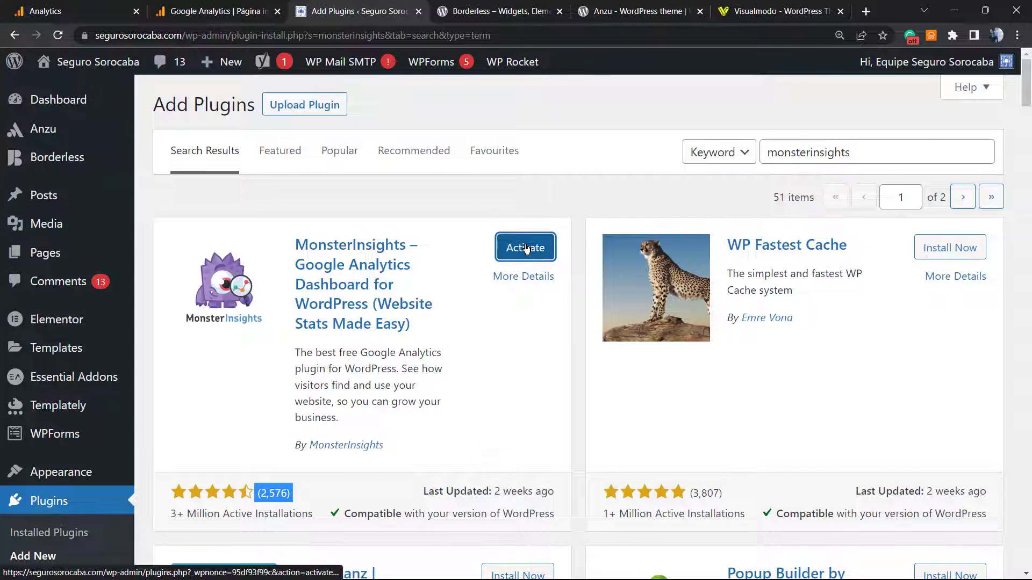
left_click(527, 249)
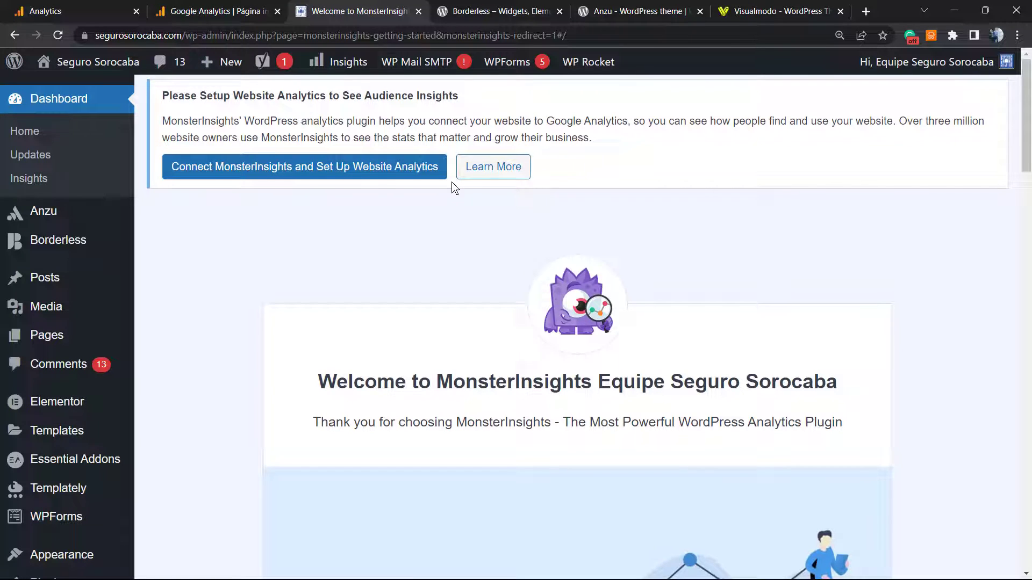
Scroll through the Welcome to MonsterInsights page to find the 3-minute setup wizard.
scroll(450, 214, "down", 9)
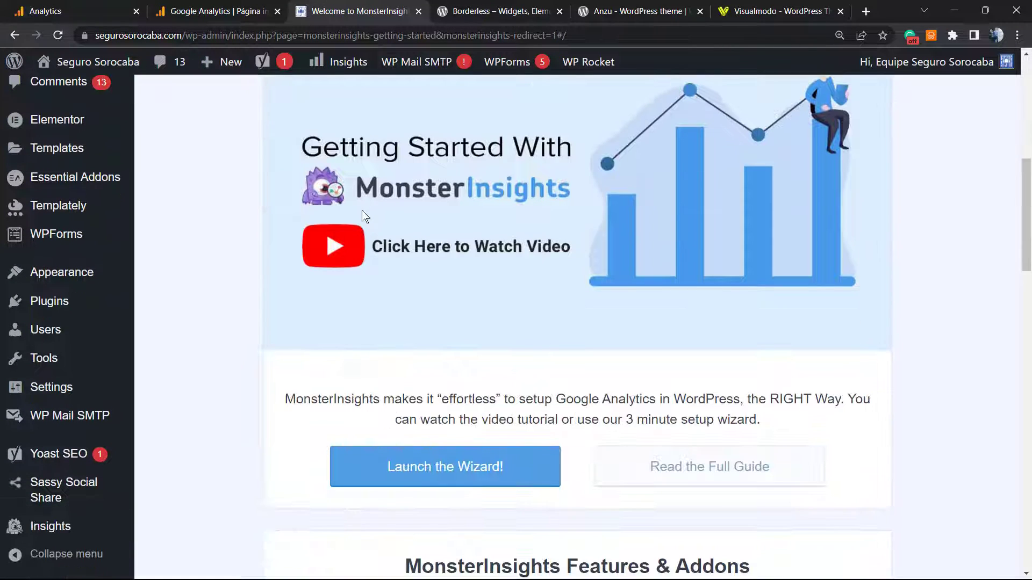
scroll(347, 213, "up", 6)
scroll(347, 212, "down", 5)
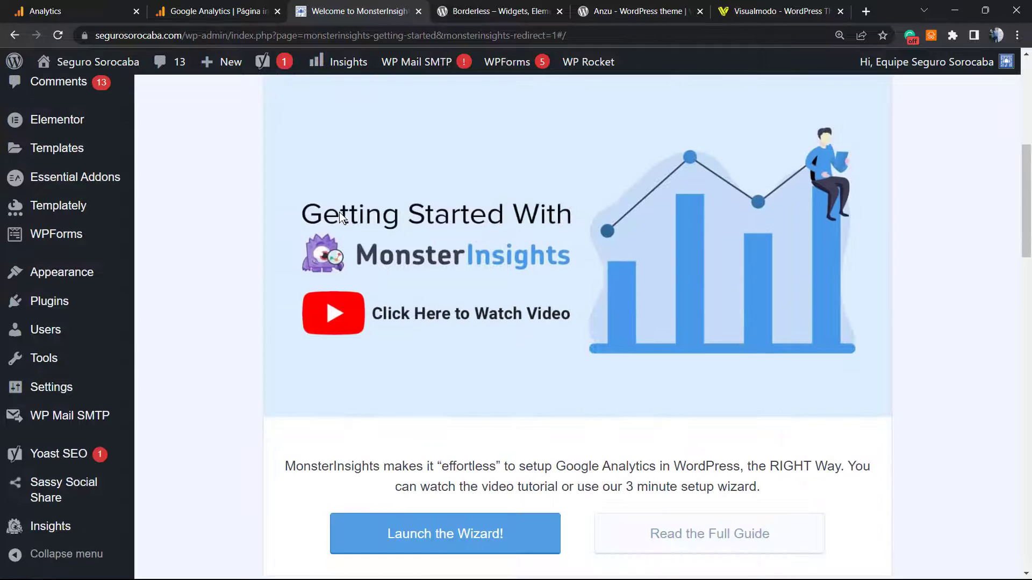
scroll(342, 231, "down", 4)
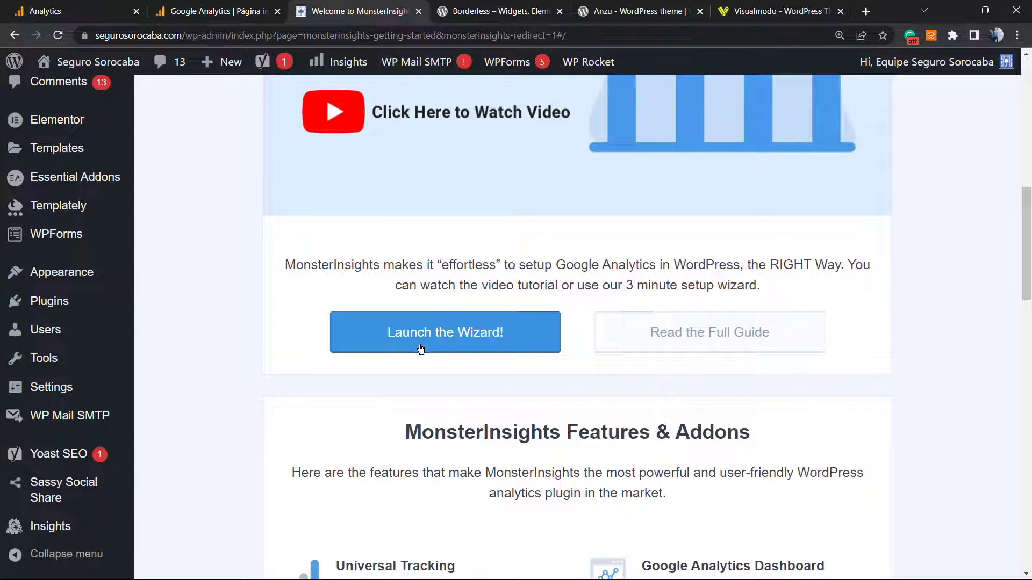
Launch the MonsterInsights wizard and choose the Business Website category.
left_click(454, 346)
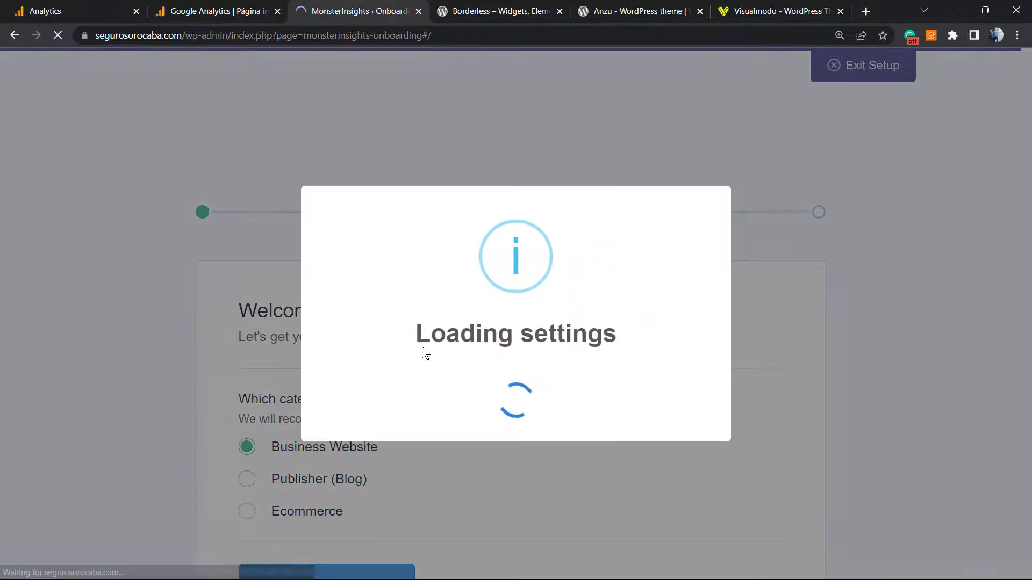
scroll(388, 344, "down", 1)
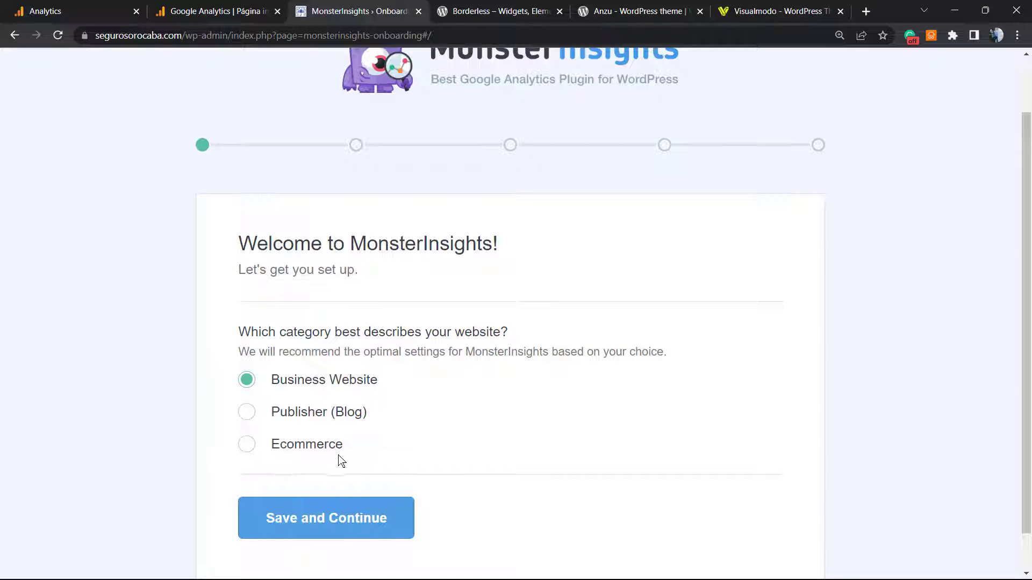
left_click(350, 520)
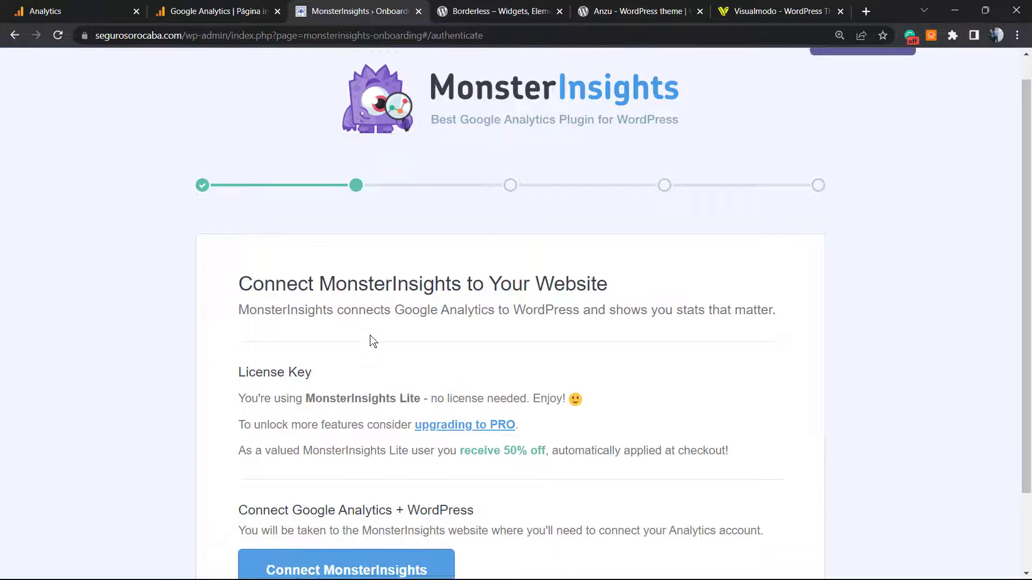
Scroll to the Connect Google Analytics + WordPress section and choose Connect MonsterInsights.
scroll(368, 341, "down", 1)
scroll(306, 265, "up", 1)
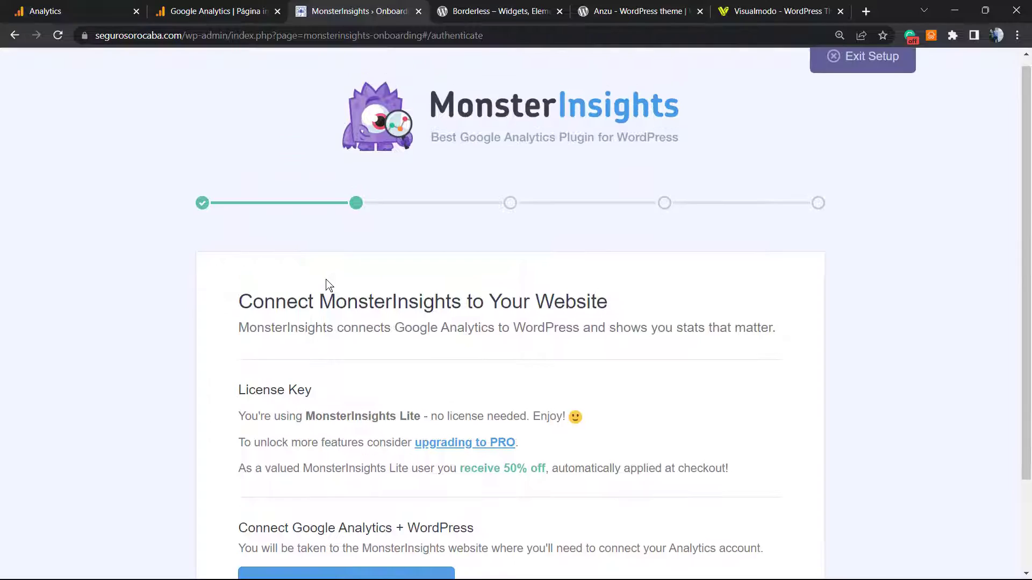
scroll(327, 286, "down", 1)
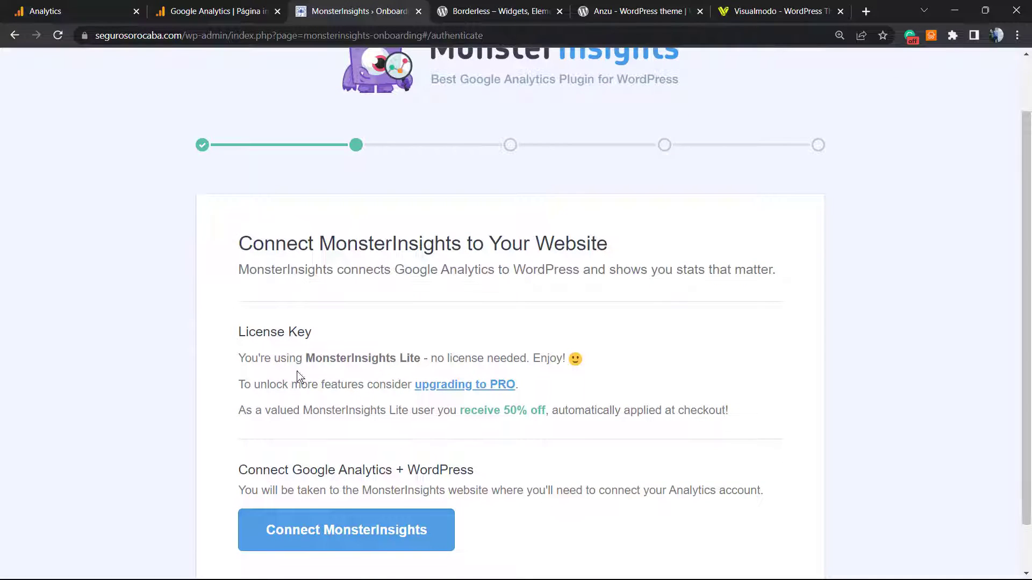
scroll(301, 376, "down", 1)
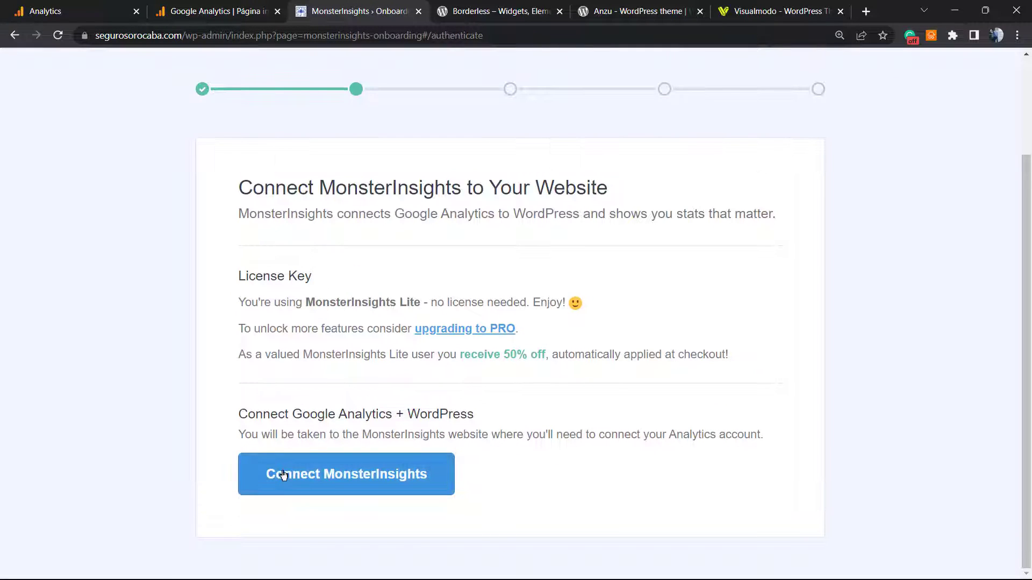
scroll(301, 462, "up", 2)
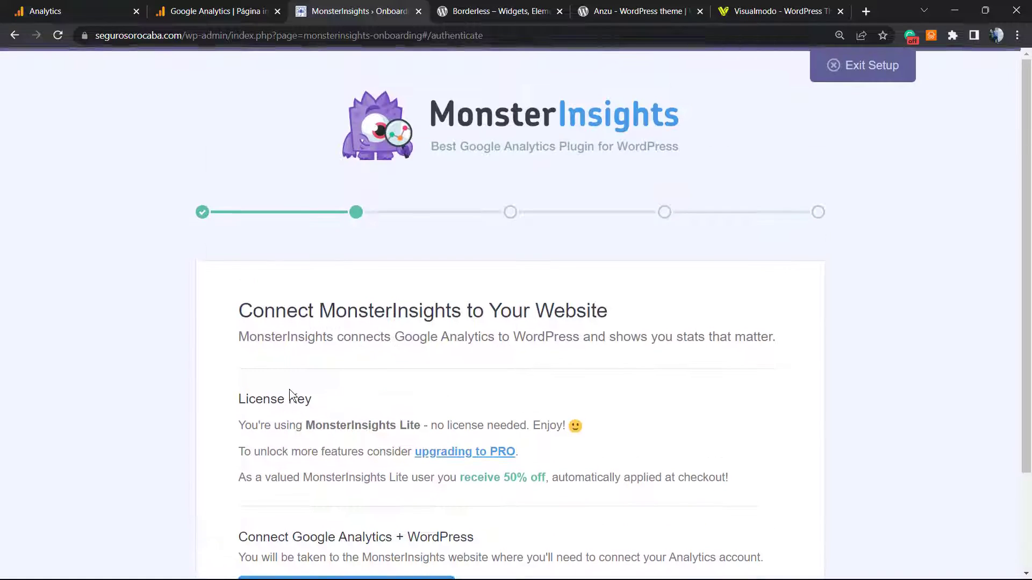
scroll(288, 396, "down", 2)
left_click(312, 479)
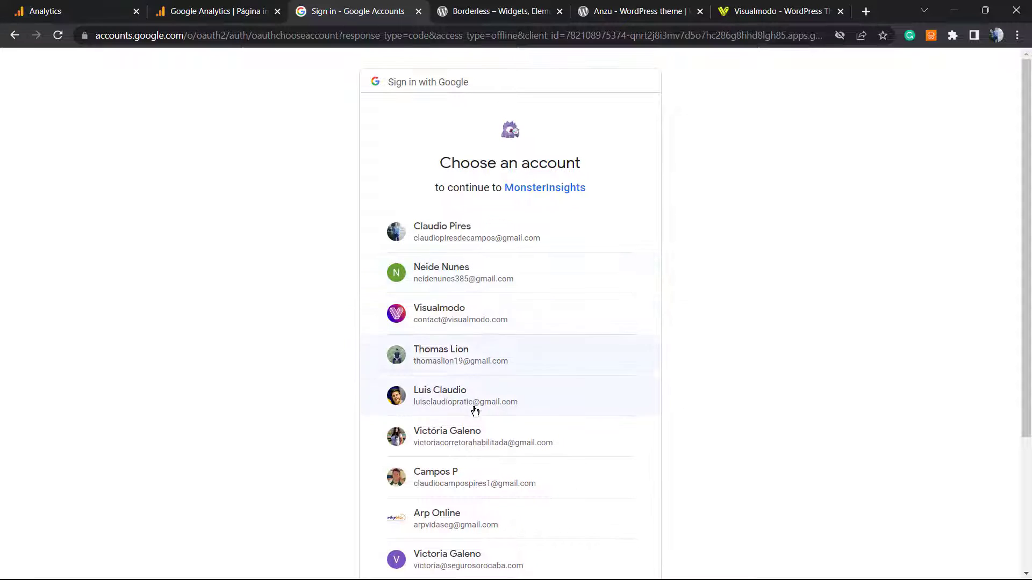
Choose the site's Google account, glancing at the Analytics tabs before returning to consent.
left_click(495, 438)
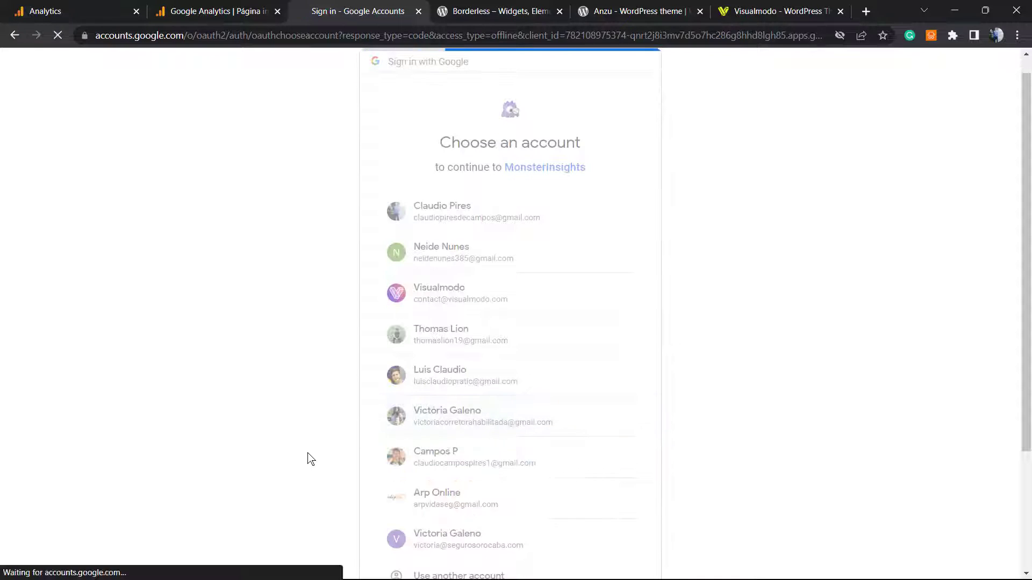
left_click(76, 6)
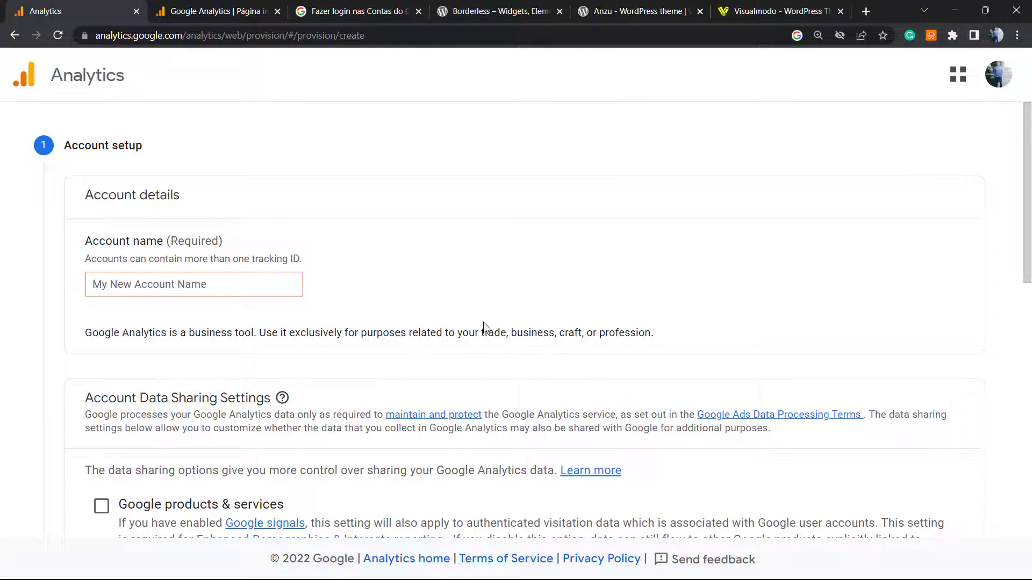
left_click(196, 4)
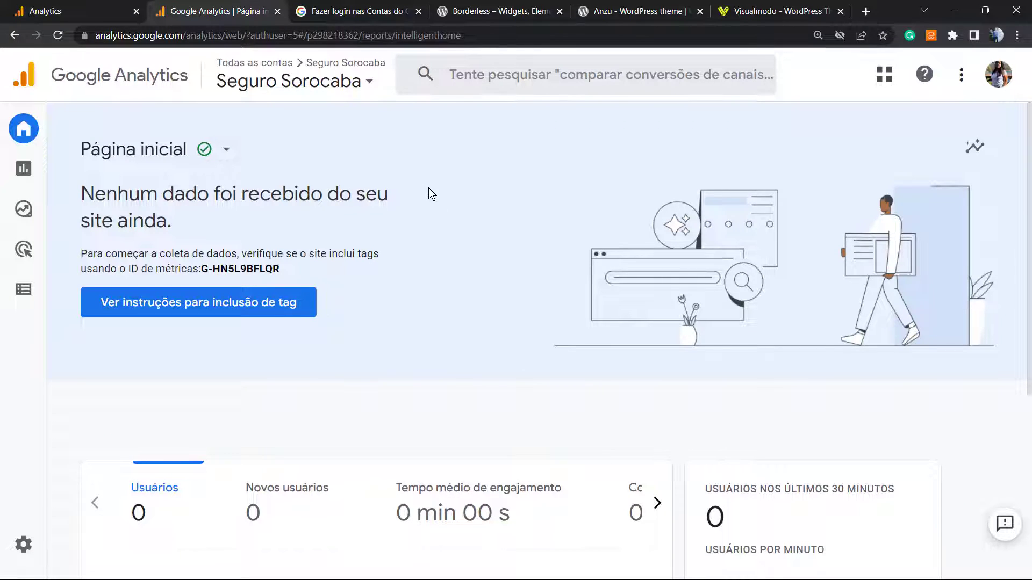
left_click(367, 5)
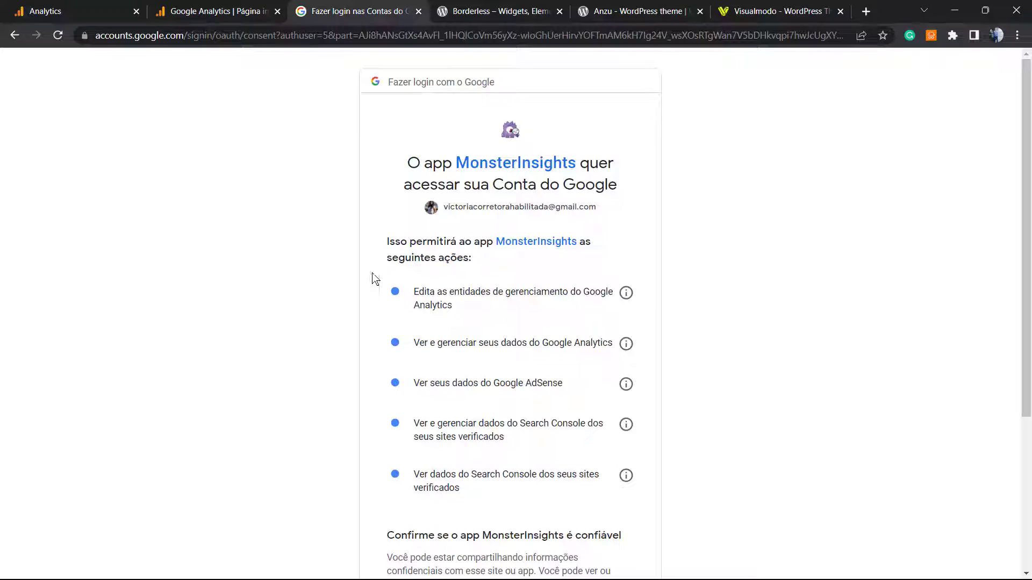
Grant MonsterInsights access to the Google account with Permitir.
scroll(473, 256, "down", 2)
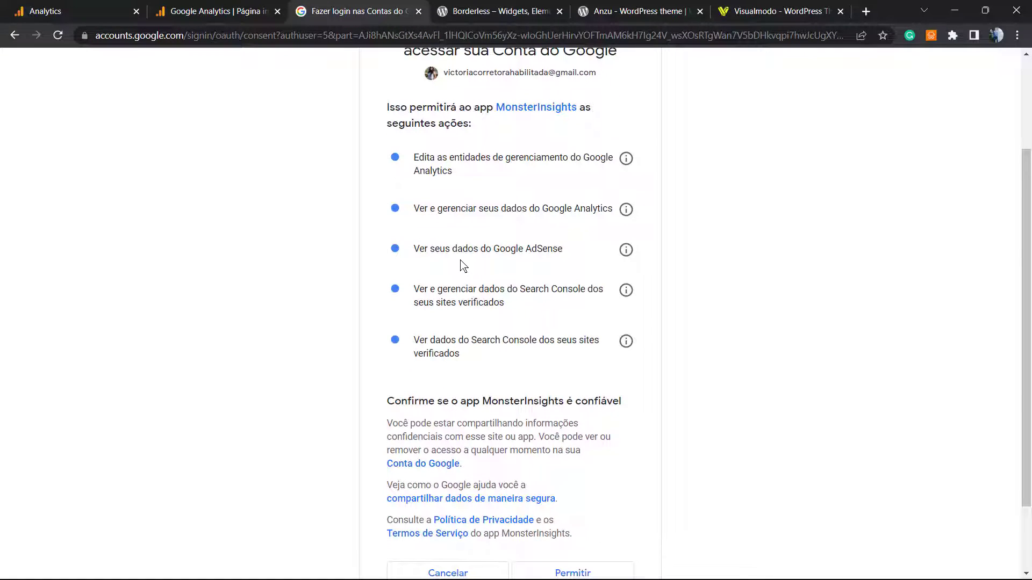
scroll(462, 265, "down", 2)
scroll(456, 299, "up", 4)
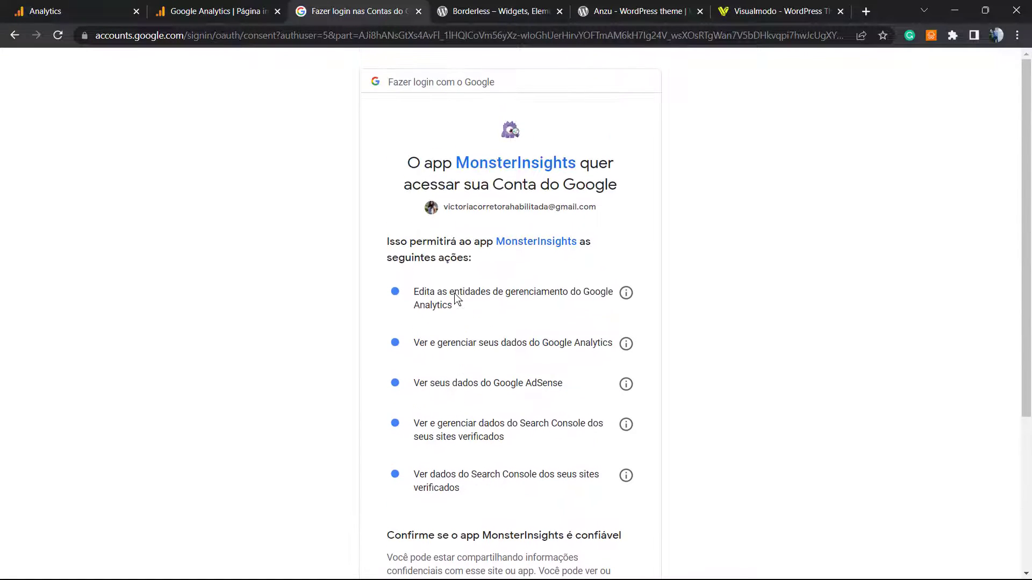
scroll(505, 325, "down", 4)
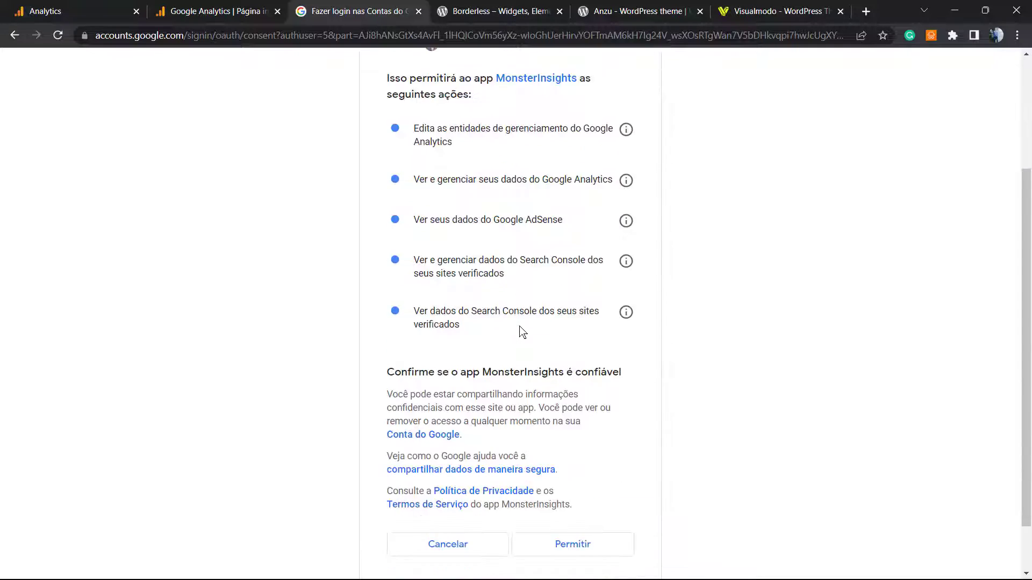
left_click(585, 488)
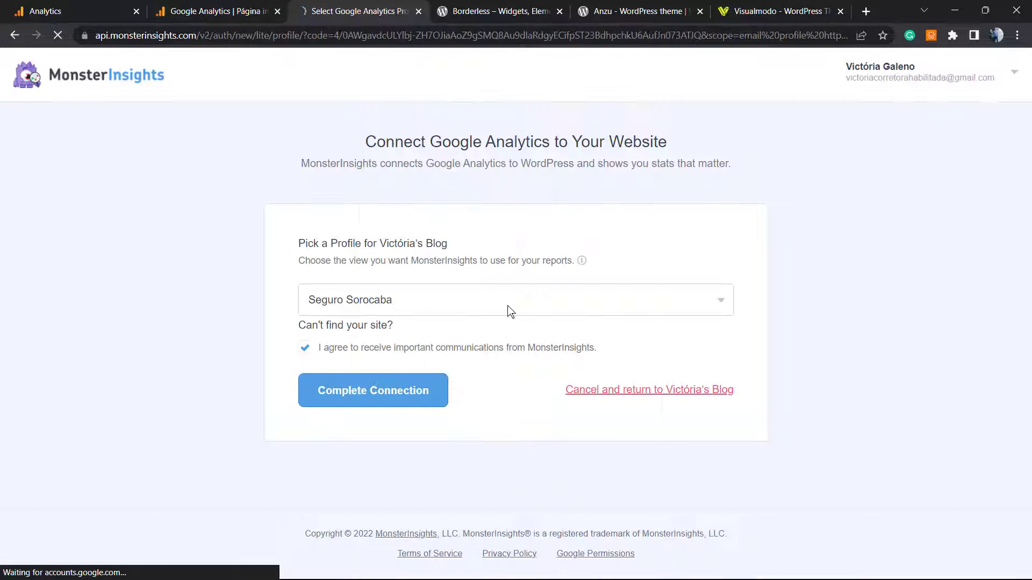
Select the Seguro Sorocaba GA4 property, opt out of communications, and complete the connection.
left_click(426, 298)
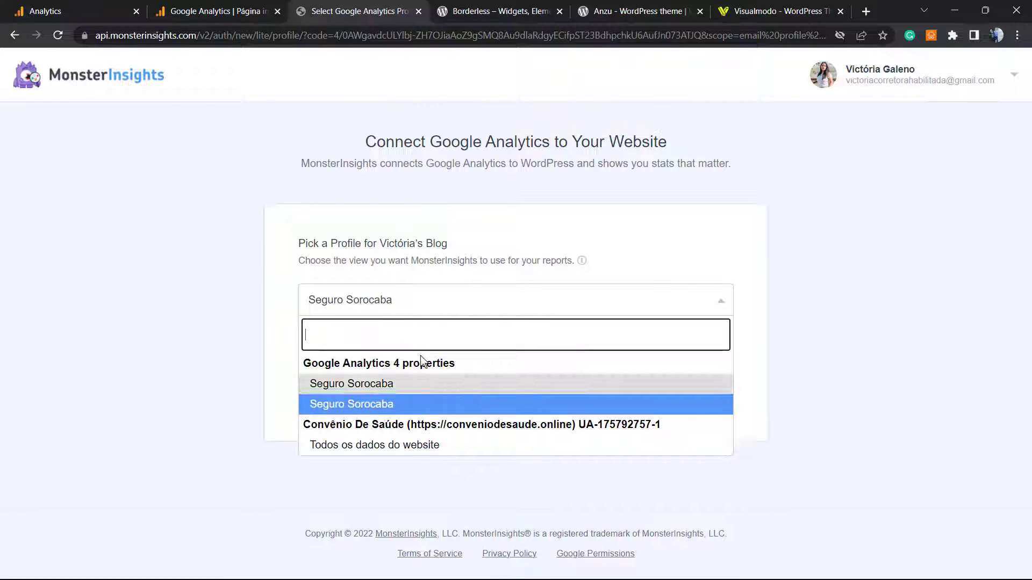
left_click(428, 386)
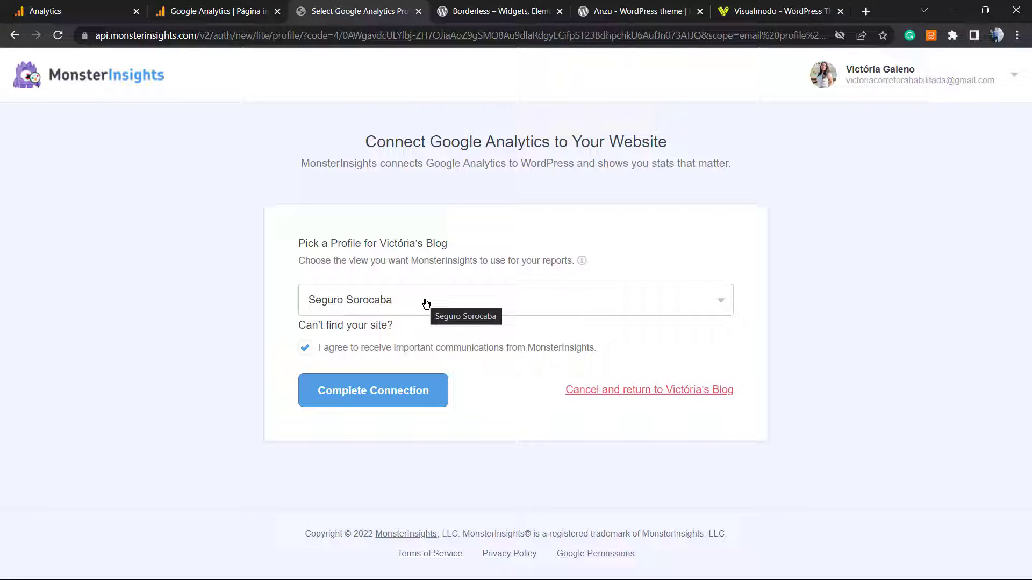
left_click(355, 351)
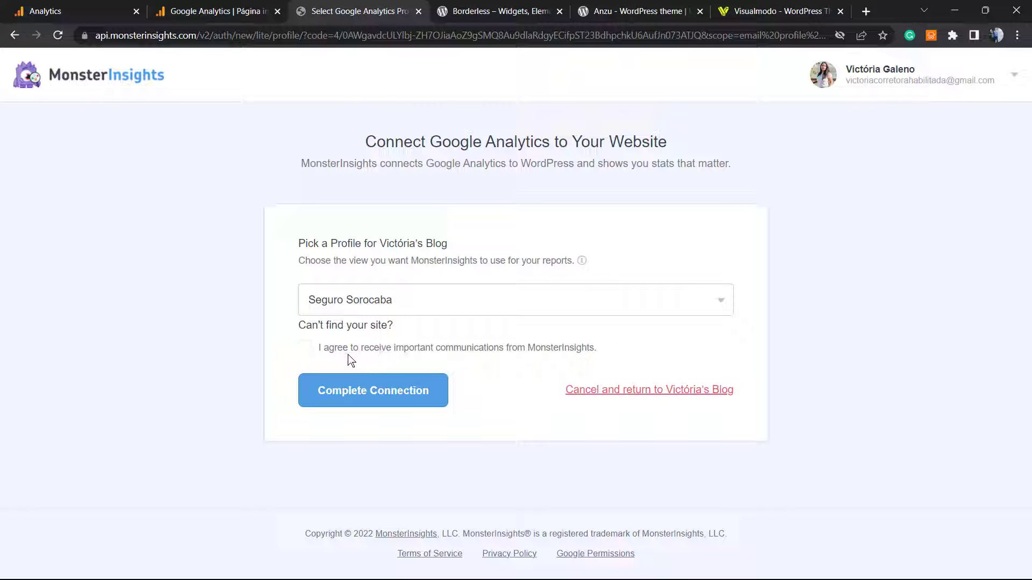
left_click(365, 392)
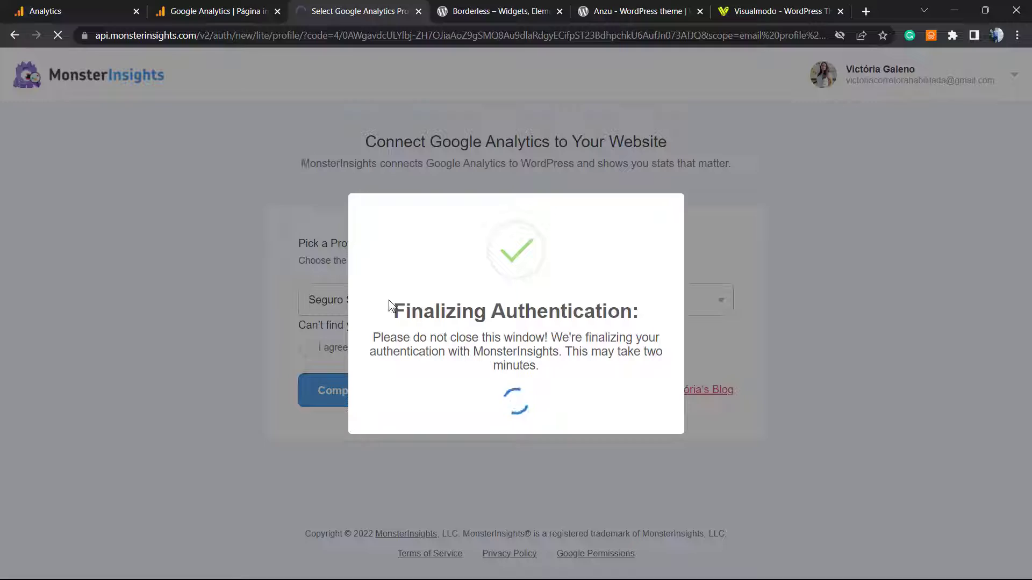
Review the Google Analytics account setup page.
left_click(59, 11)
scroll(349, 355, "down", 3)
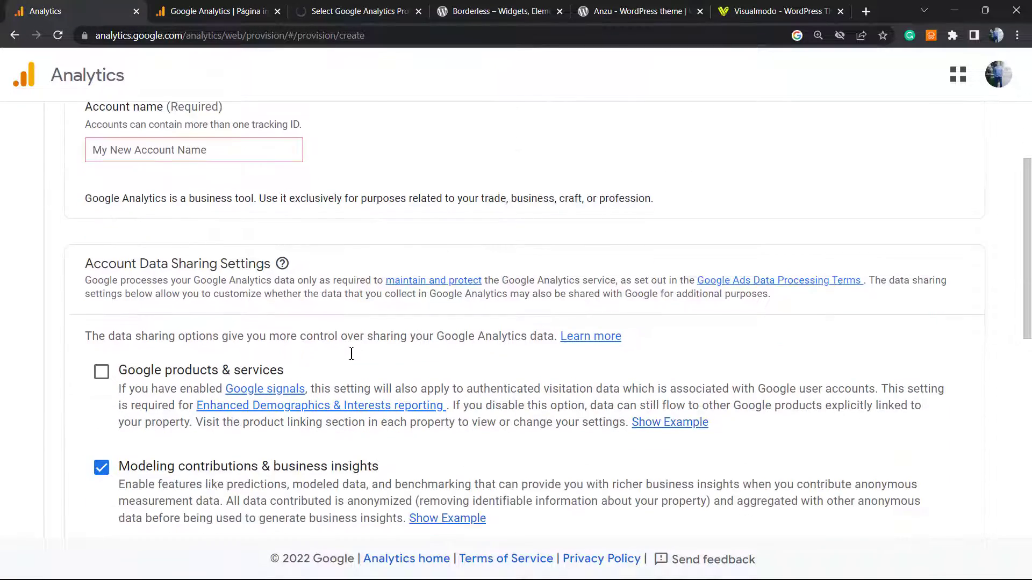
scroll(328, 370, "down", 6)
scroll(304, 392, "up", 1)
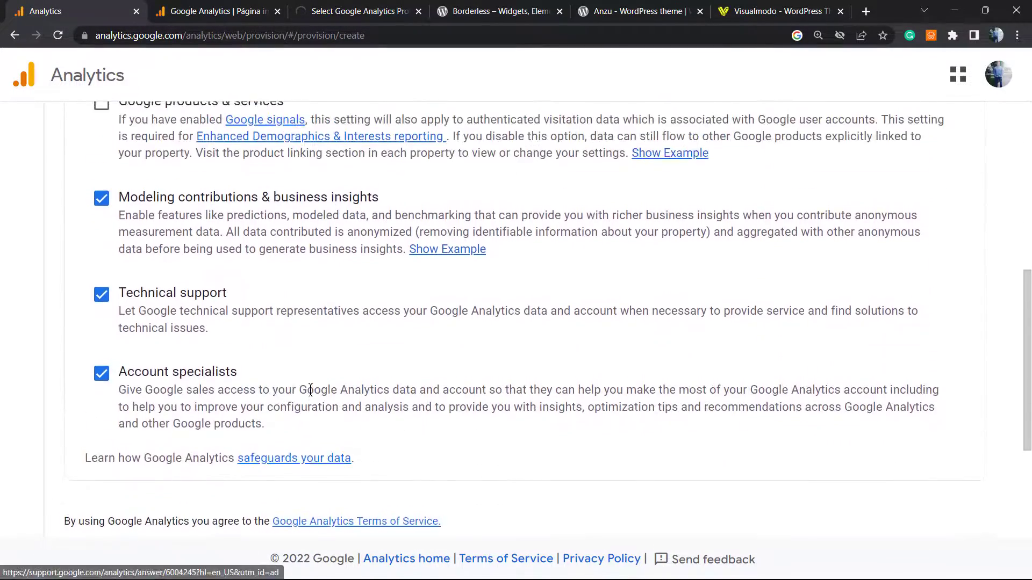
scroll(306, 395, "down", 2)
scroll(307, 398, "up", 10)
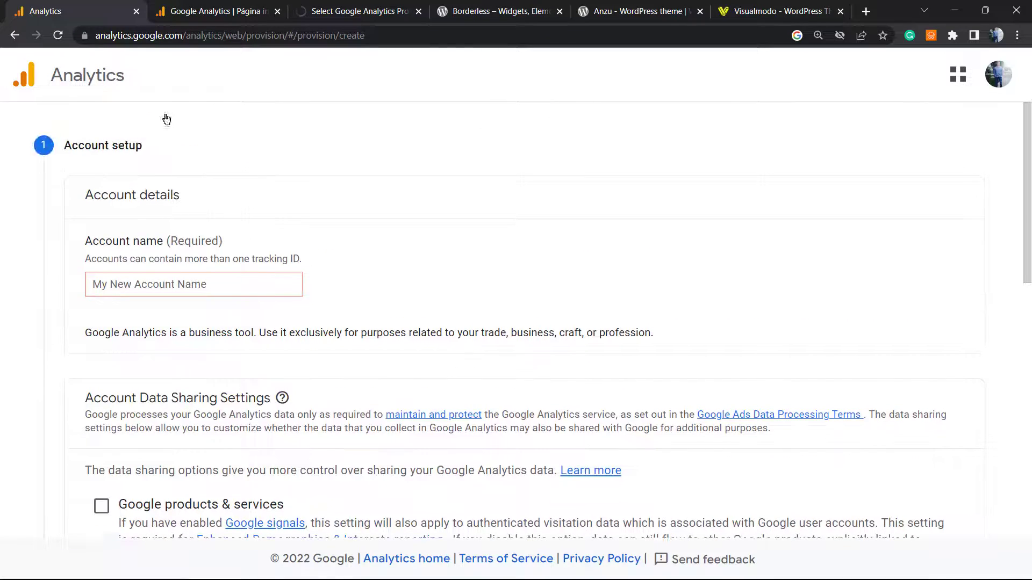
Check the Seguro Sorocaba home page, then return to the MonsterInsights onboarding wizard.
left_click(220, 7)
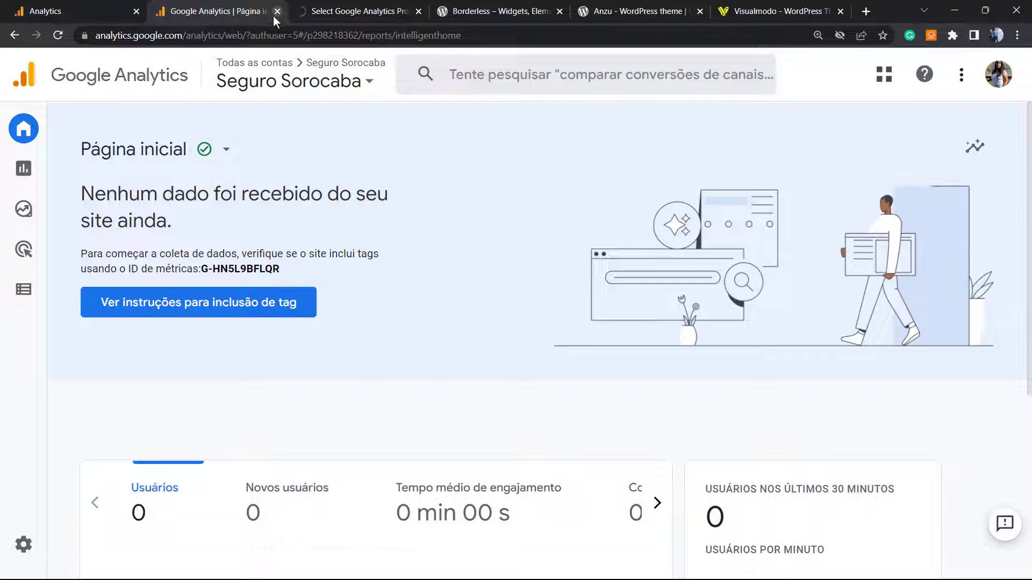
left_click(127, 8)
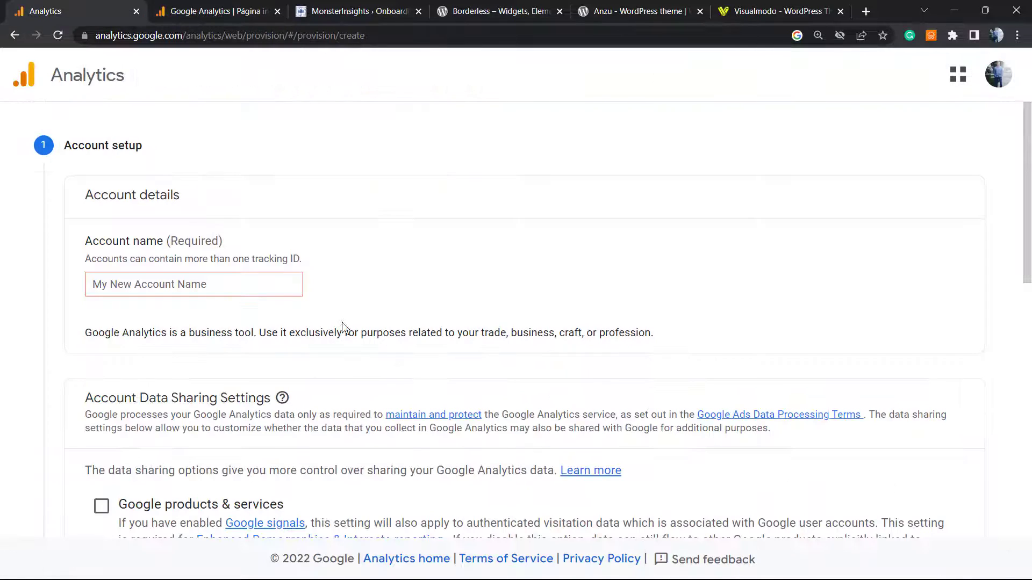
scroll(329, 327, "down", 10)
scroll(296, 327, "down", 1)
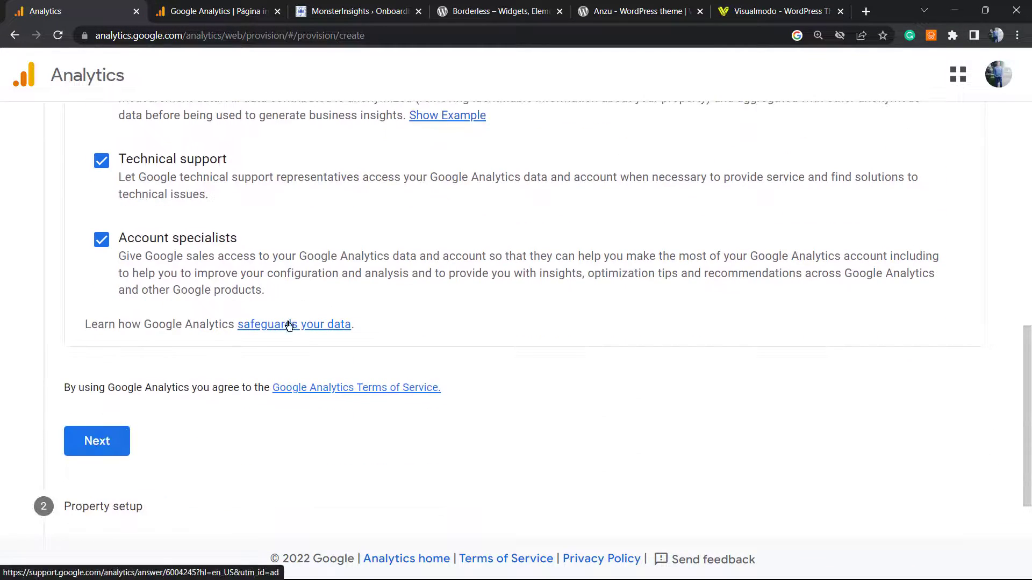
left_click(204, 7)
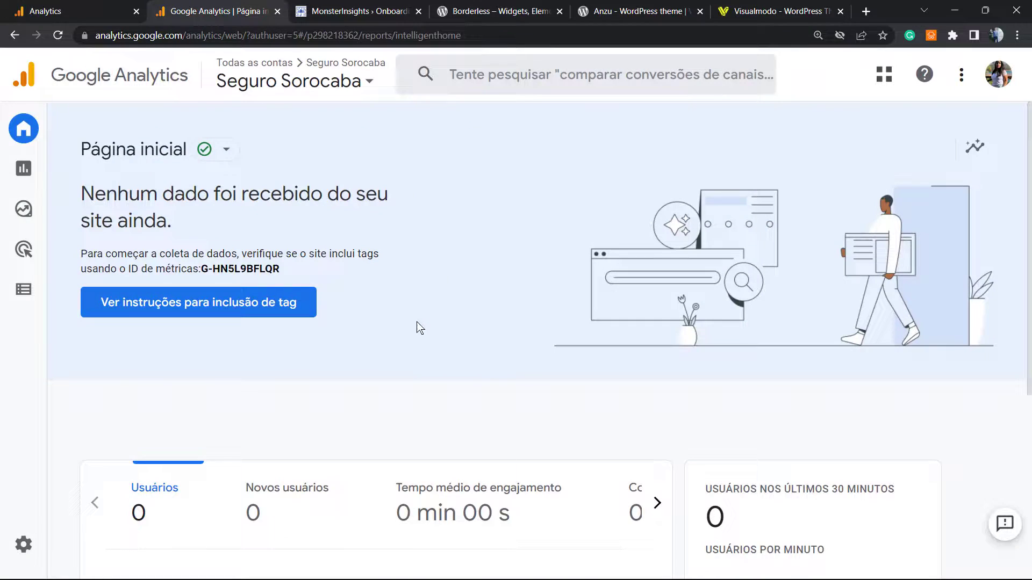
left_click(369, 6)
Review Recommended Settings: Administrator and Editor report access, automatic updates on, badge off.
scroll(417, 332, "down", 2)
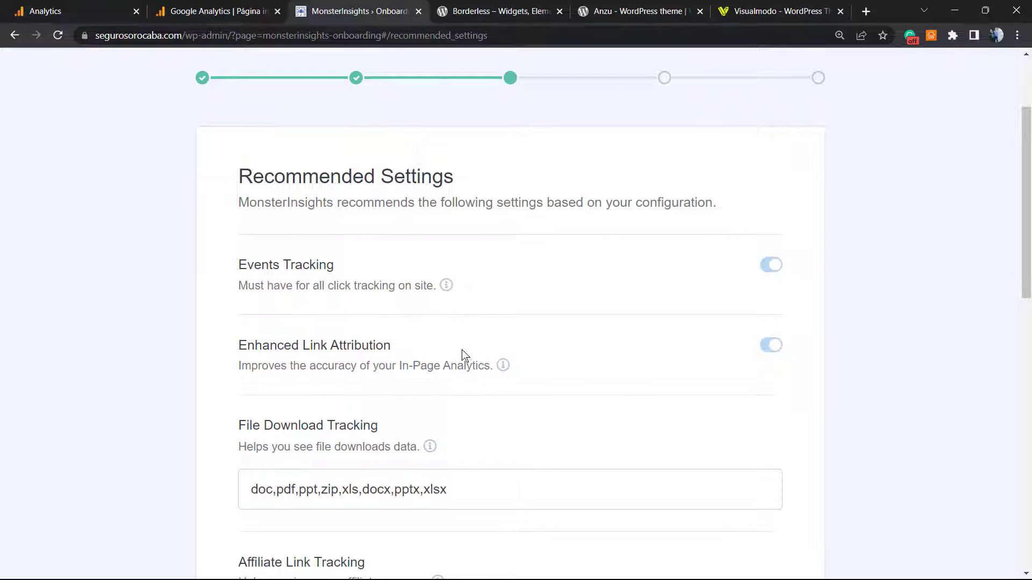
scroll(457, 360, "down", 1)
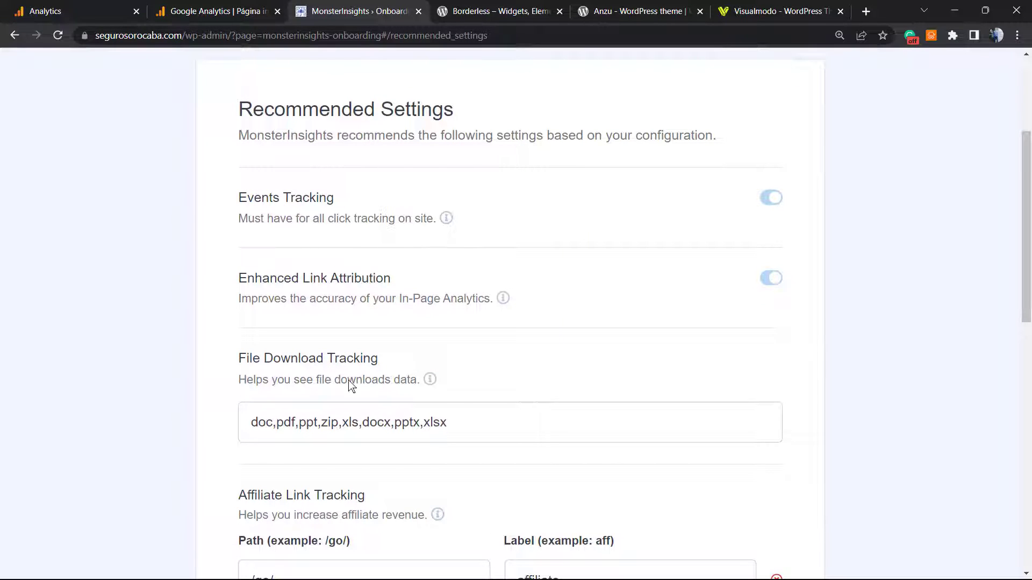
scroll(437, 386, "down", 2)
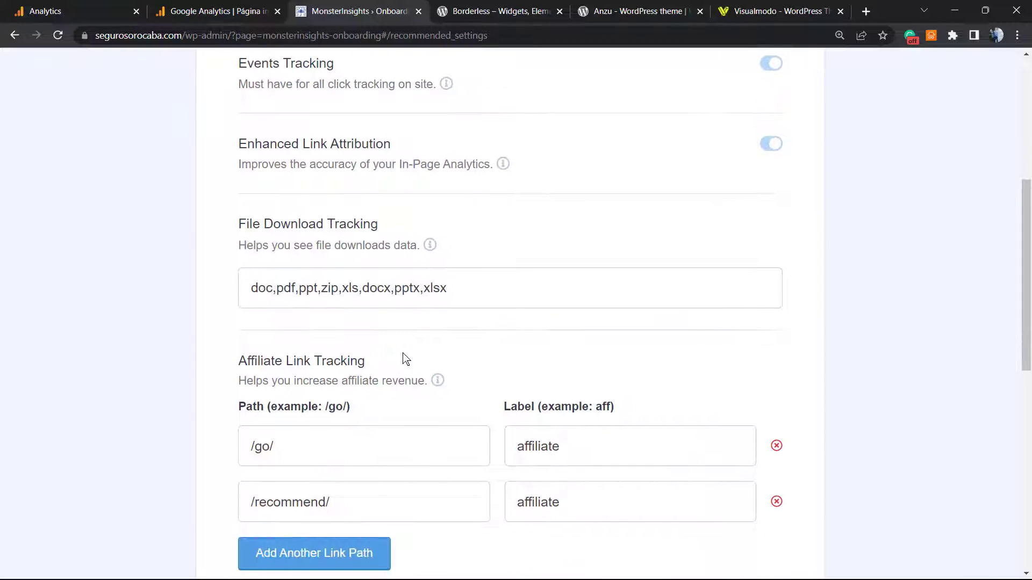
scroll(430, 359, "down", 3)
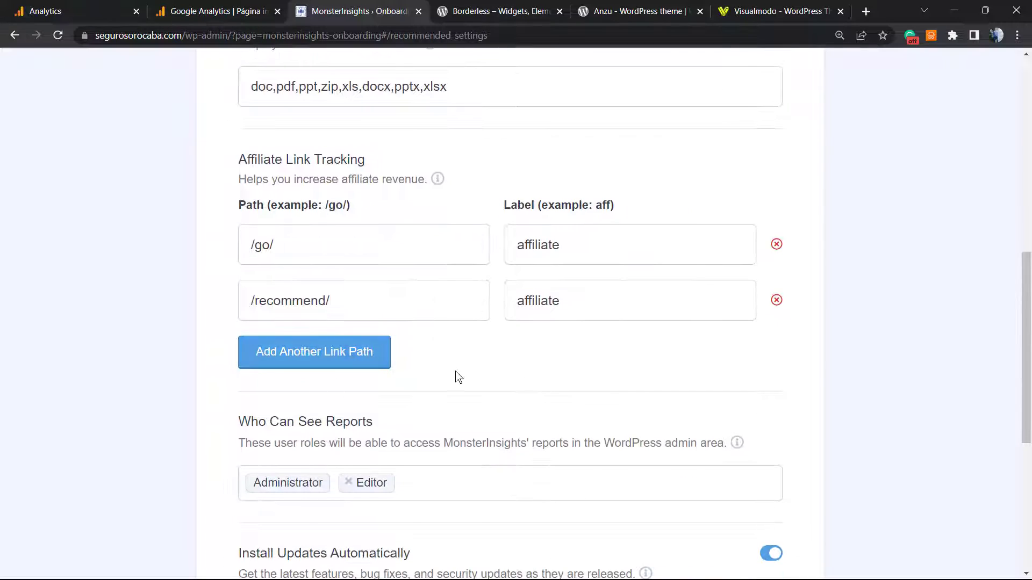
scroll(457, 371, "down", 4)
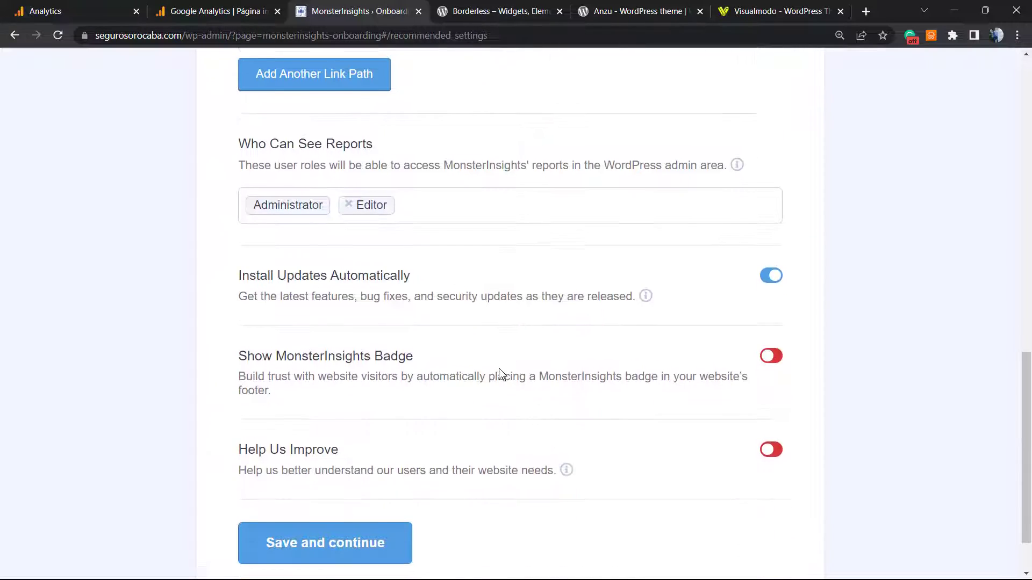
scroll(495, 368, "down", 1)
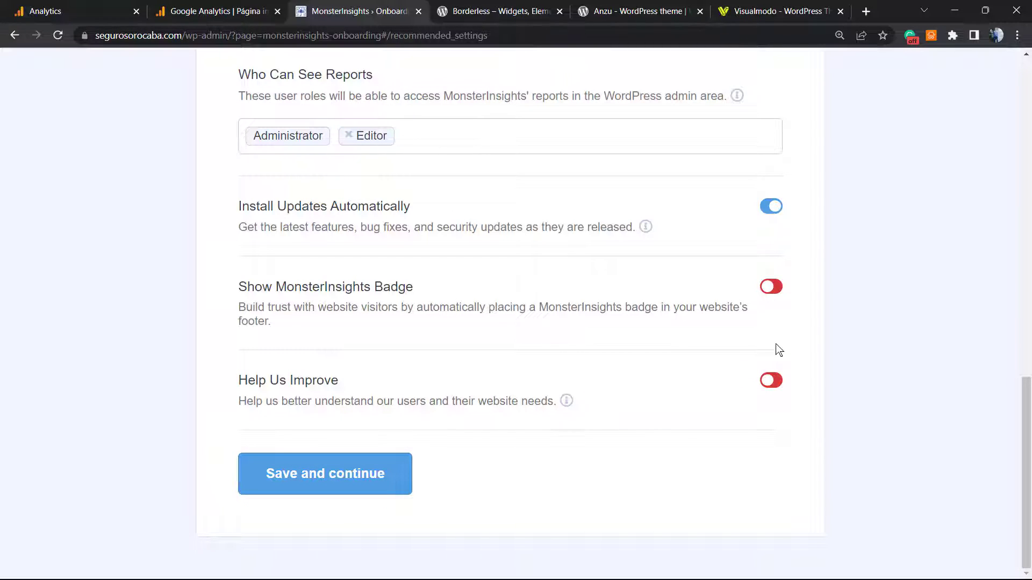
scroll(513, 317, "up", 1)
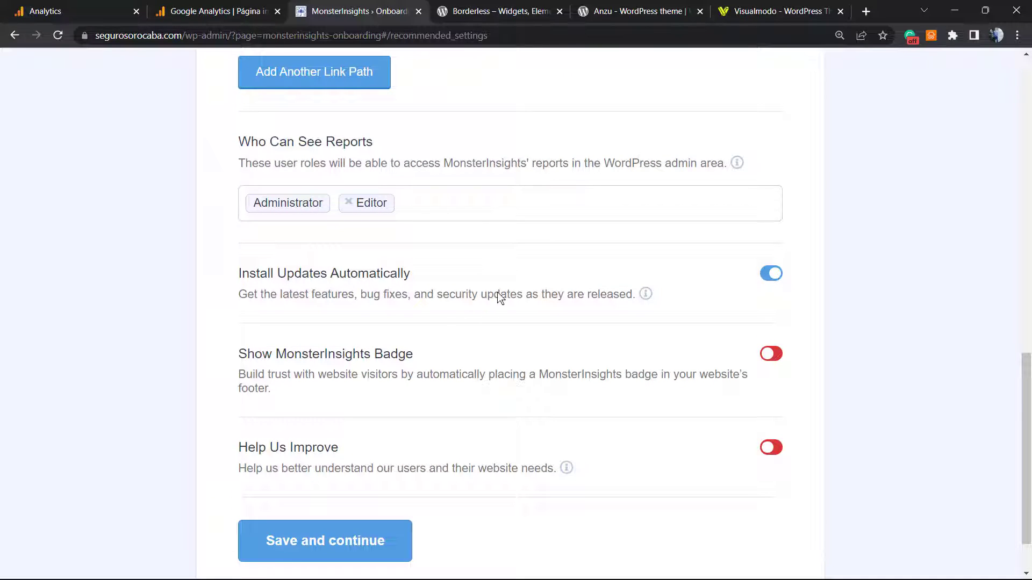
Save the recommended settings and look over the add-ons offered on the next step.
left_click(298, 543)
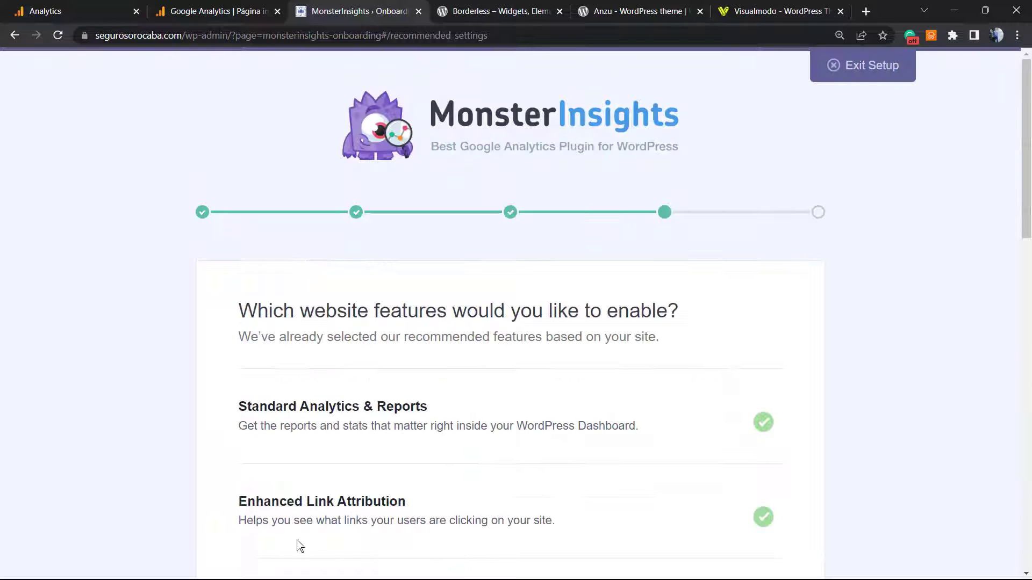
scroll(475, 442, "down", 7)
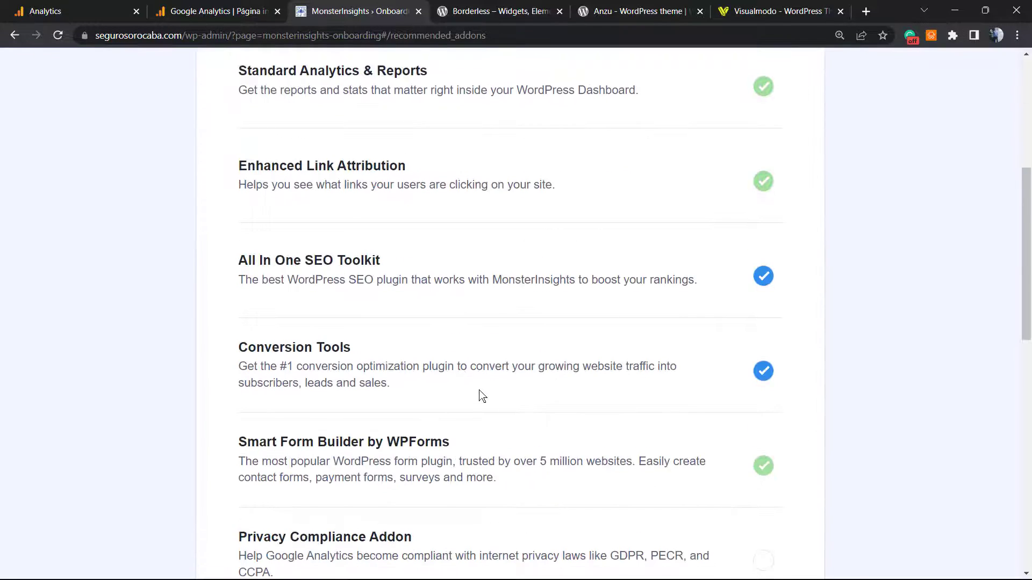
scroll(479, 391, "up", 3)
scroll(482, 396, "up", 1)
scroll(497, 362, "up", 2)
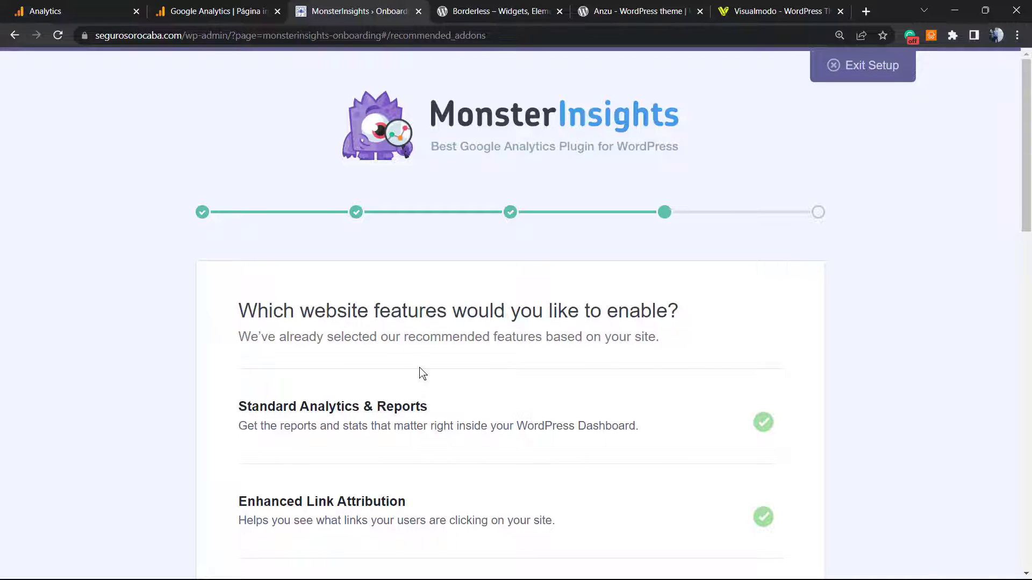
scroll(423, 374, "down", 1)
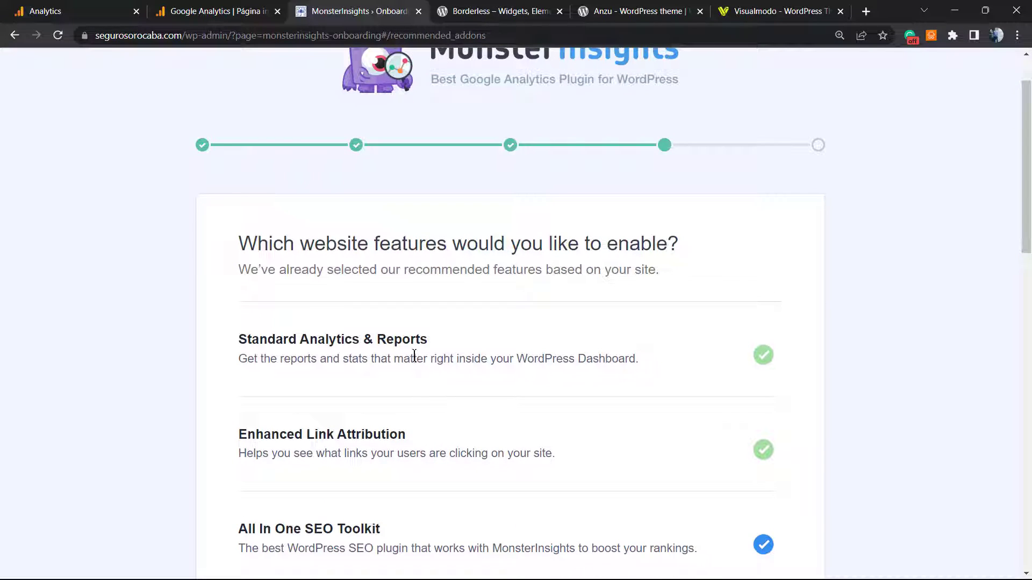
scroll(430, 355, "down", 2)
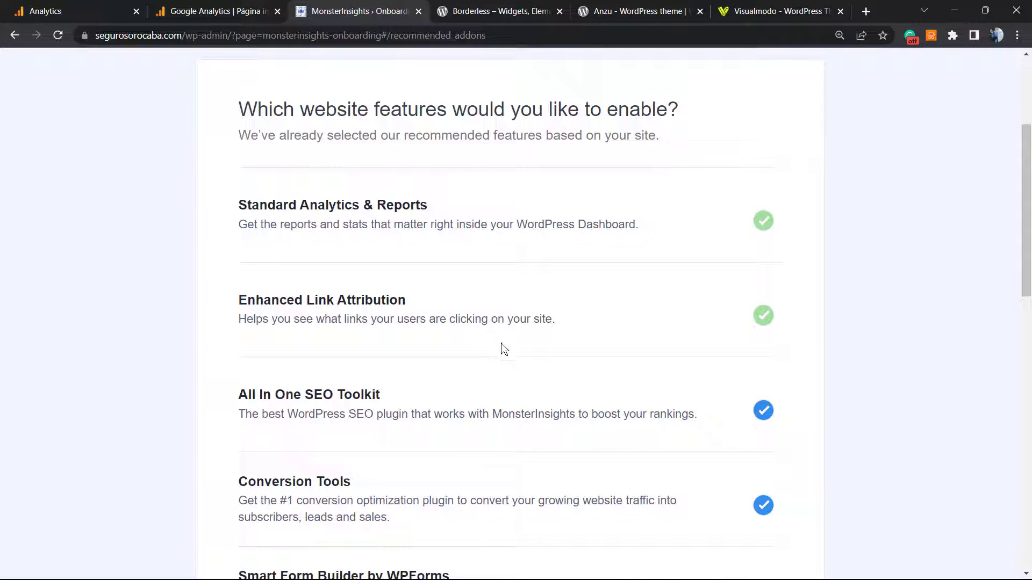
scroll(499, 350, "down", 1)
Deselect the All In One SEO Toolkit and Conversion Tools add-ons, then continue.
left_click(761, 346)
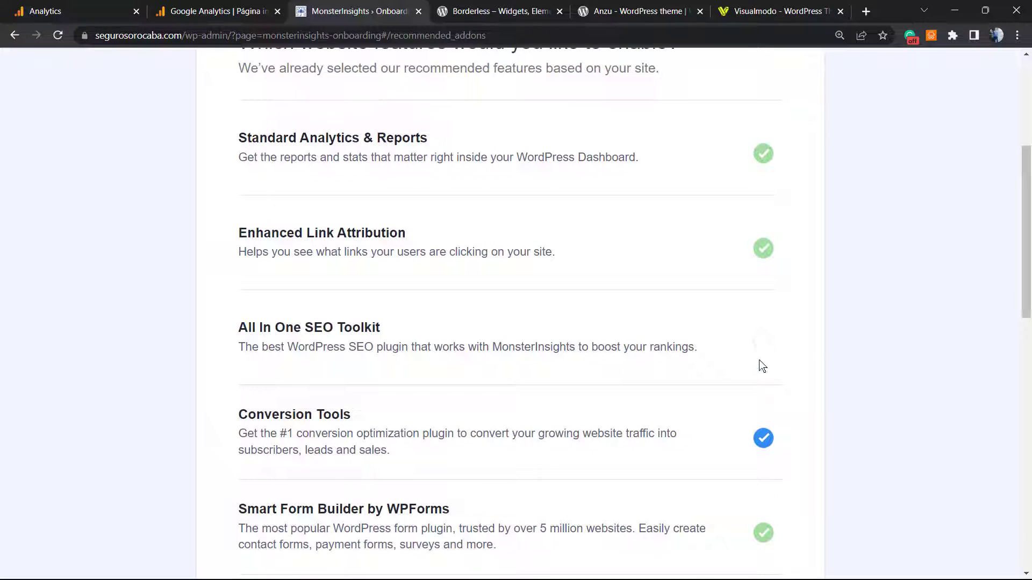
left_click(767, 441)
scroll(628, 347, "down", 1)
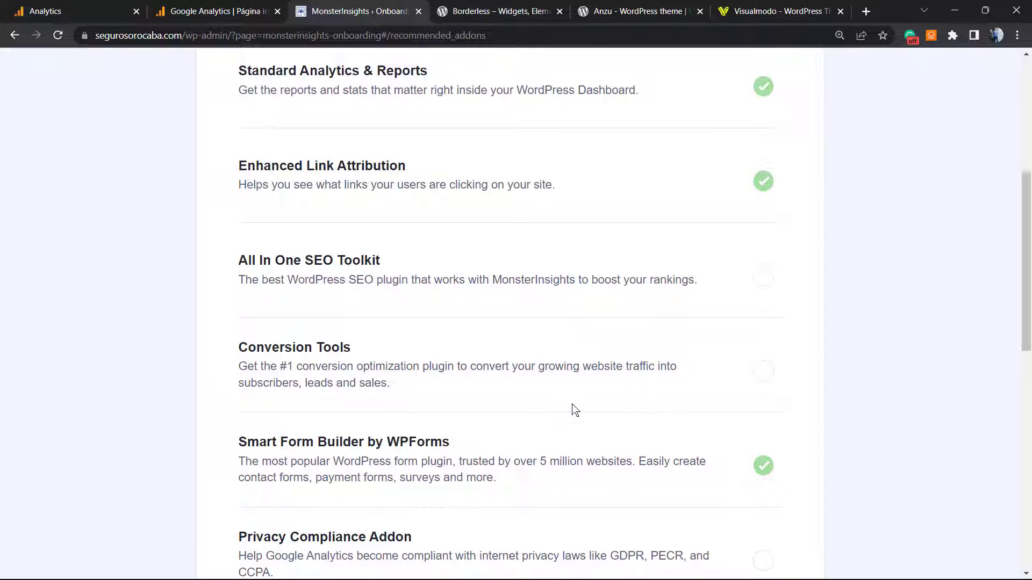
scroll(574, 410, "down", 2)
scroll(590, 402, "down", 3)
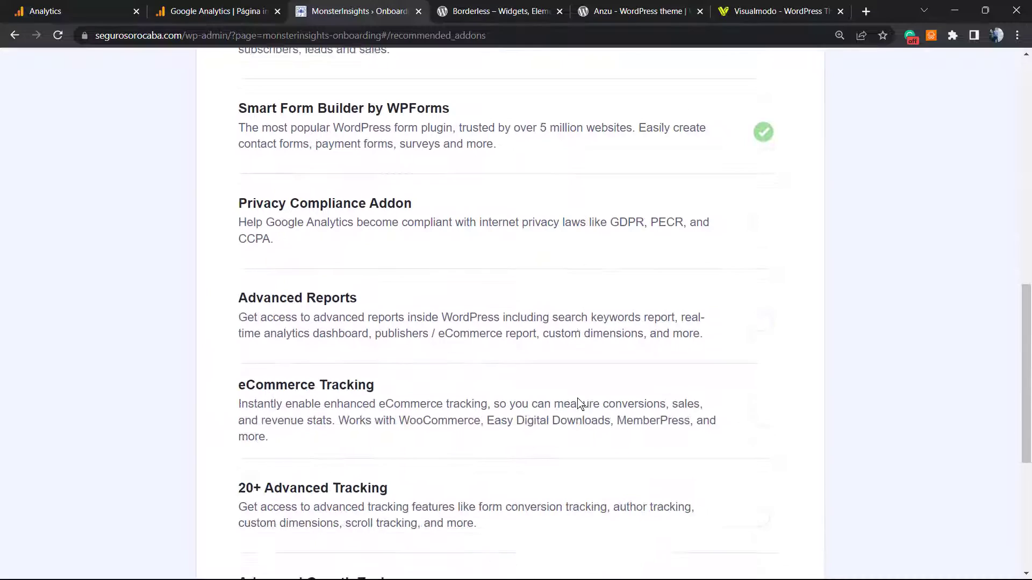
scroll(571, 398, "down", 5)
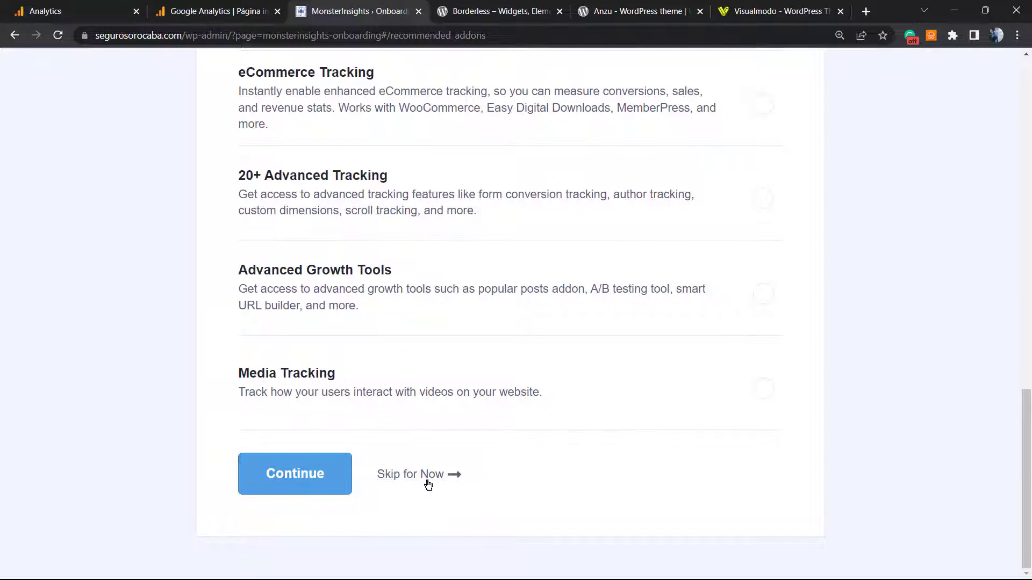
left_click(325, 476)
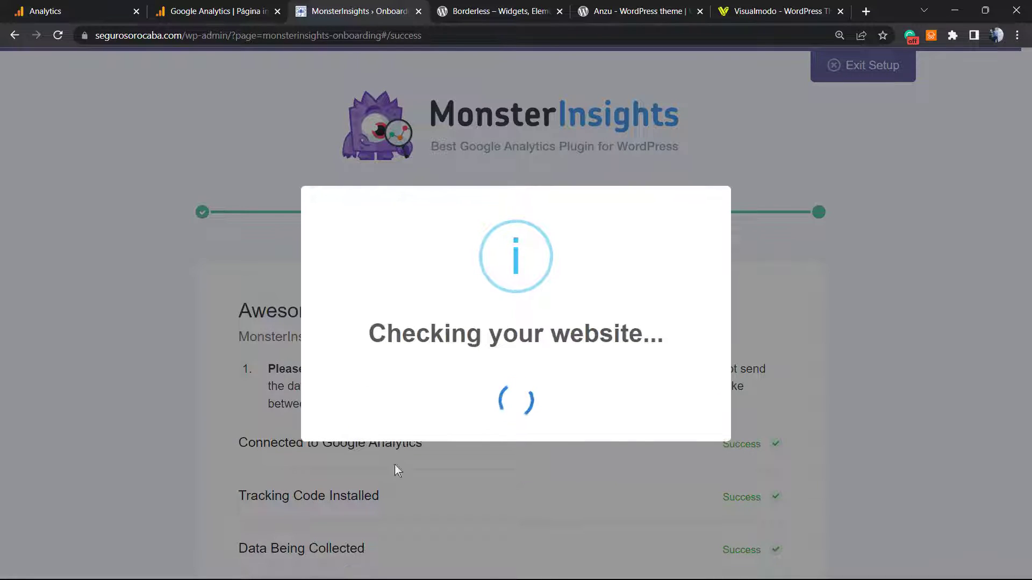
Read the note that reports may take 24 hours, then view the upgrade and licence section.
scroll(466, 368, "down", 3)
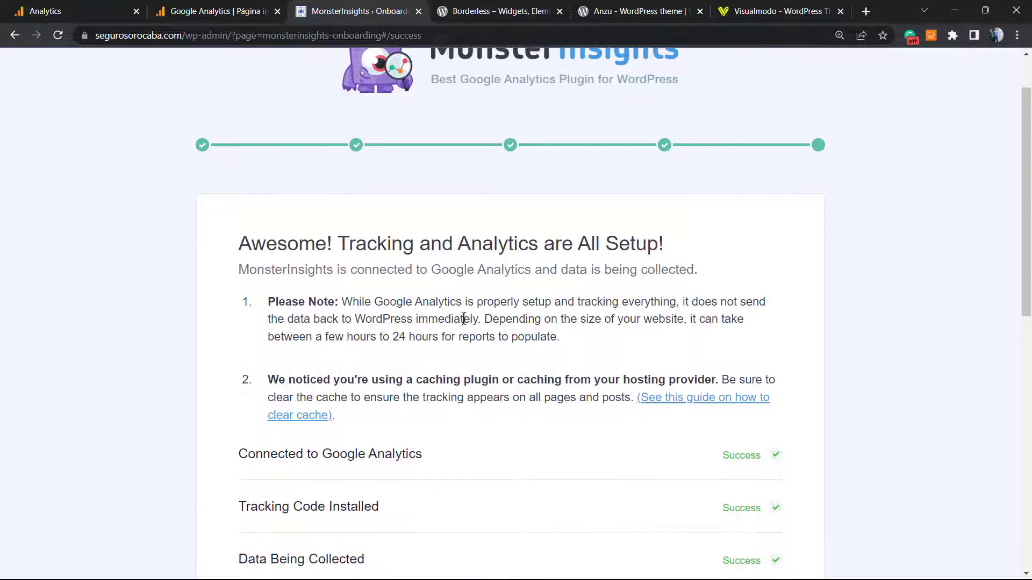
scroll(414, 403, "up", 1)
left_click_drag(391, 337, 574, 321)
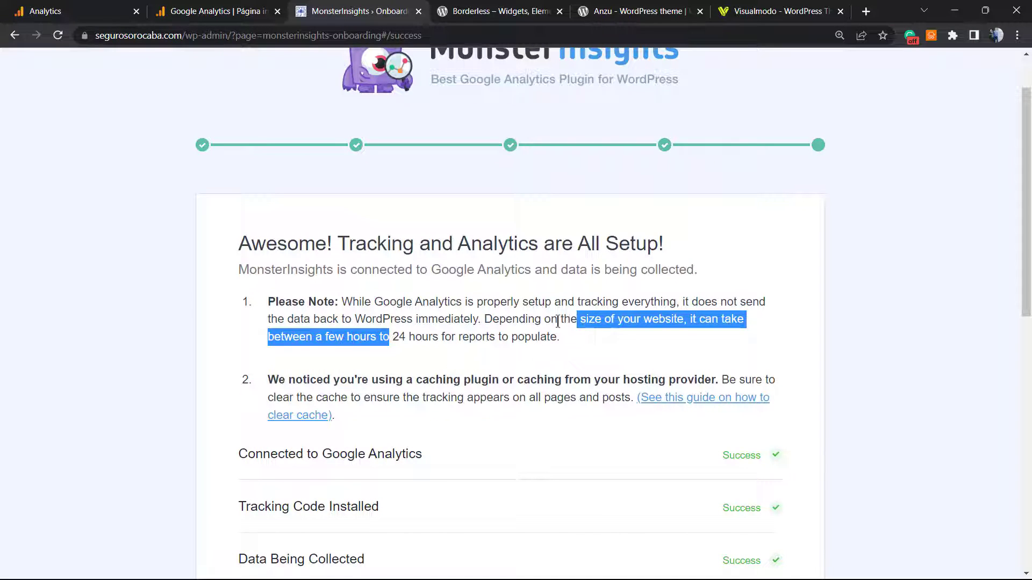
left_click(558, 321)
scroll(483, 333, "down", 3)
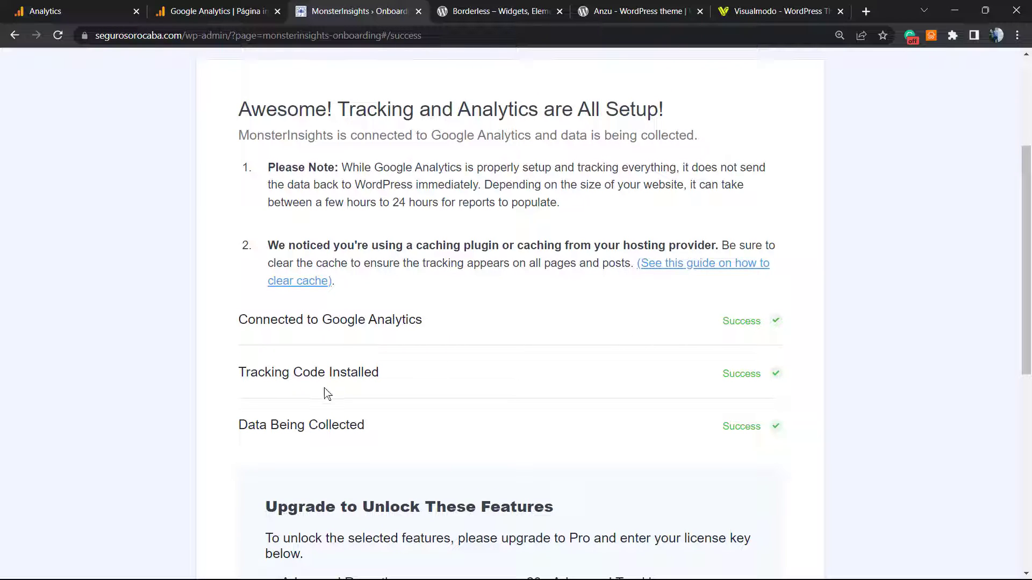
scroll(290, 381, "down", 1)
scroll(426, 382, "down", 3)
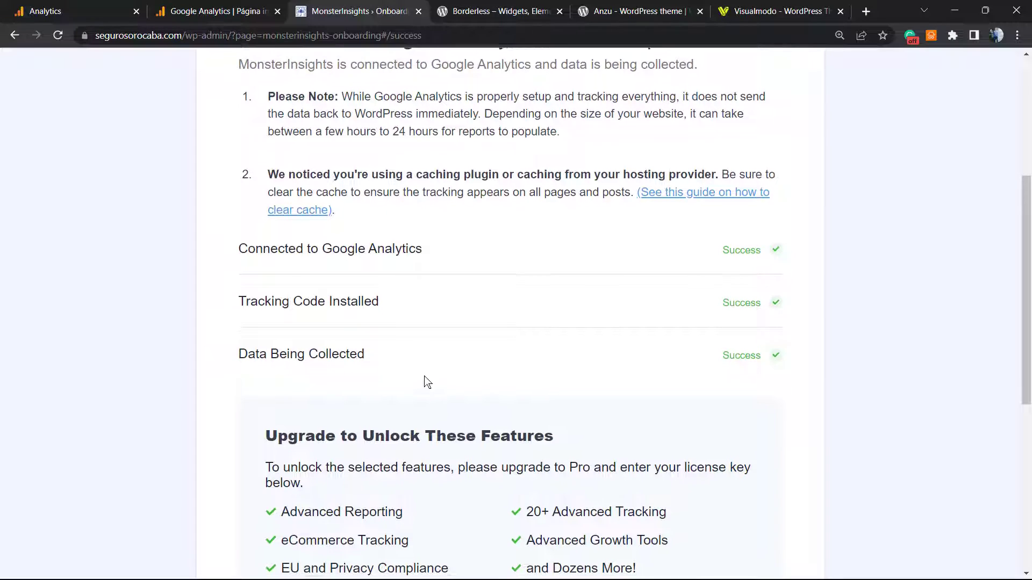
scroll(433, 341, "down", 2)
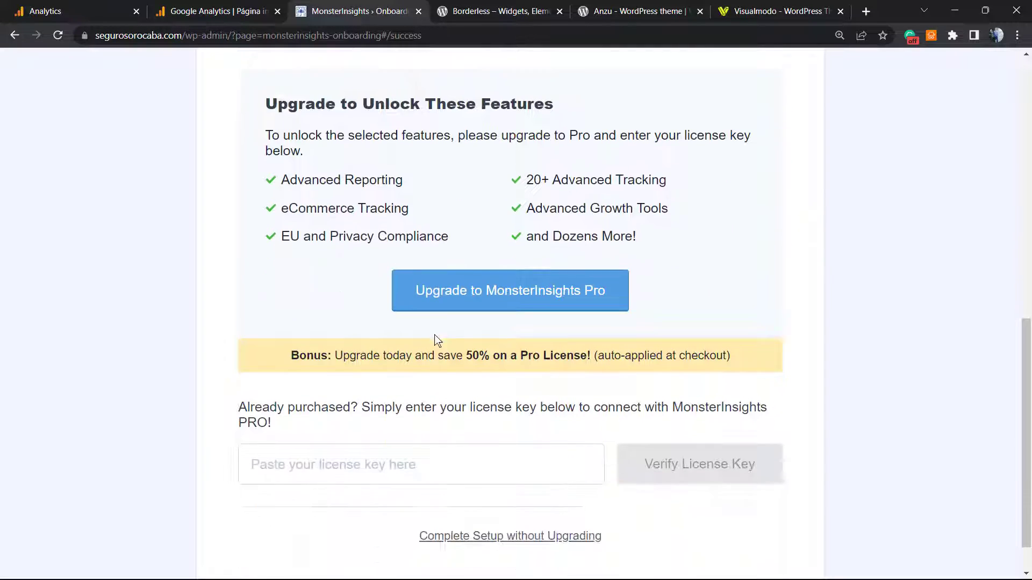
scroll(401, 355, "down", 1)
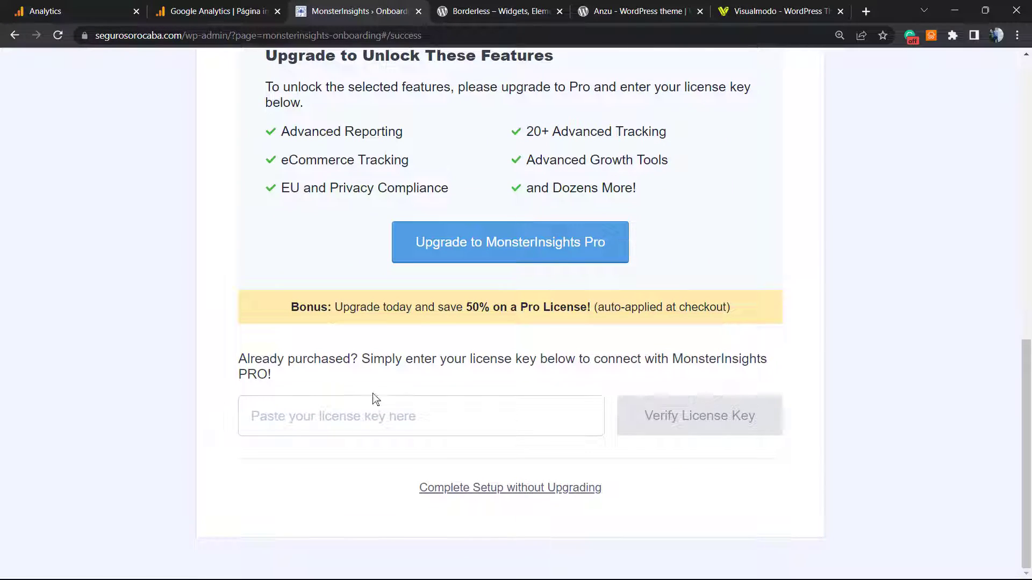
Complete the MonsterInsights setup without upgrading to Pro and look over its settings page.
left_click(492, 497)
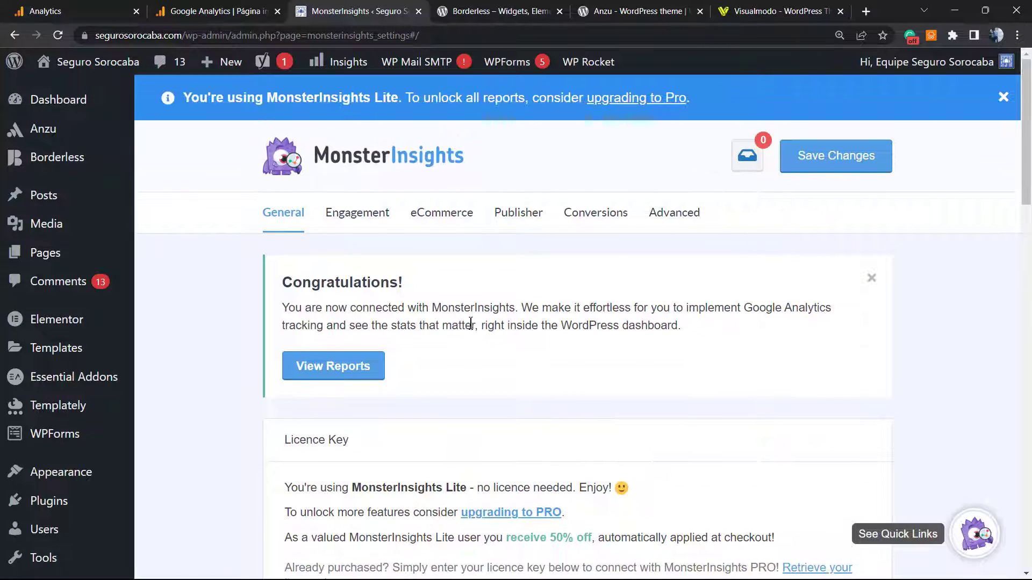
scroll(502, 334, "down", 4)
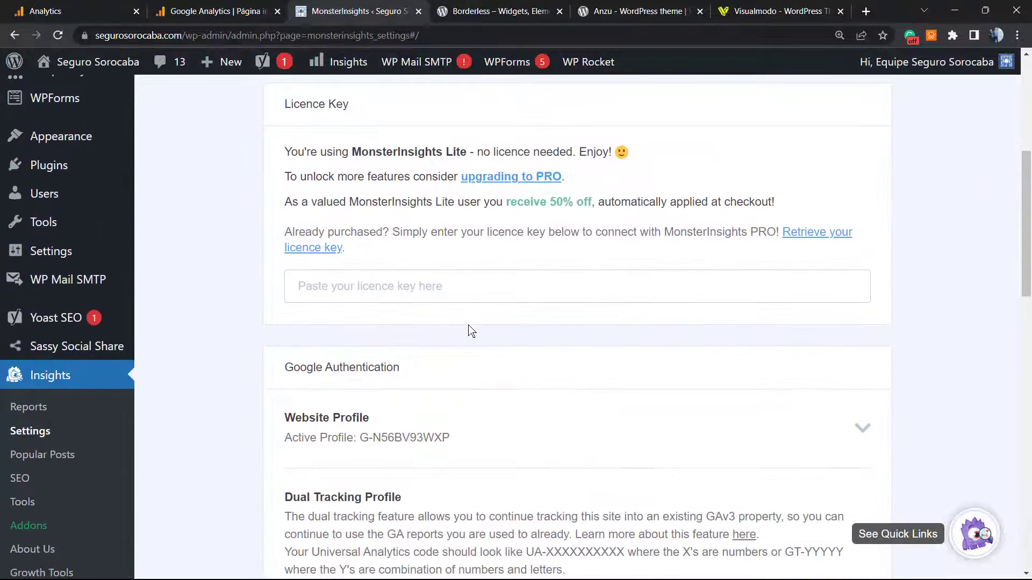
scroll(466, 336, "down", 7)
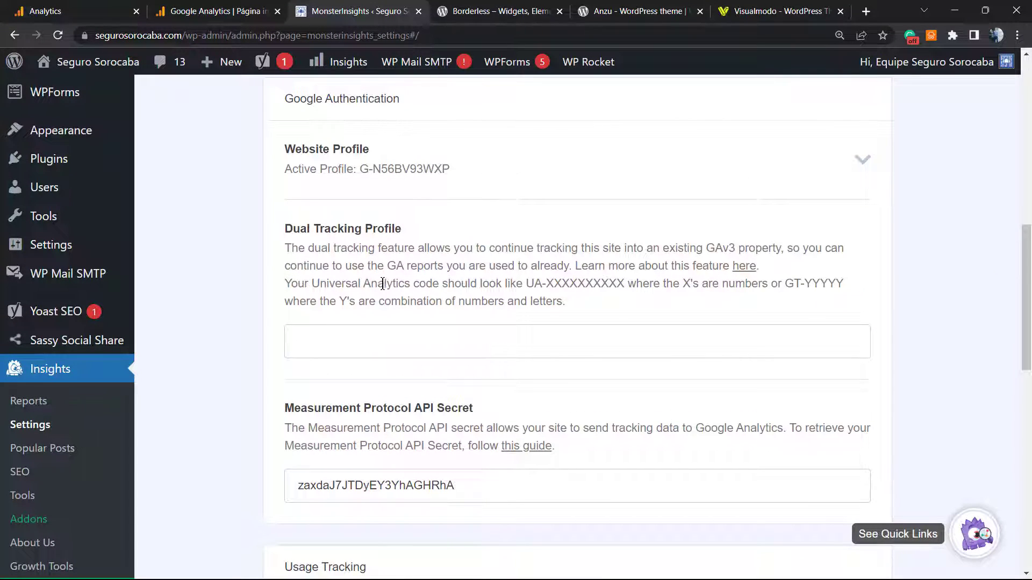
scroll(383, 284, "up", 1)
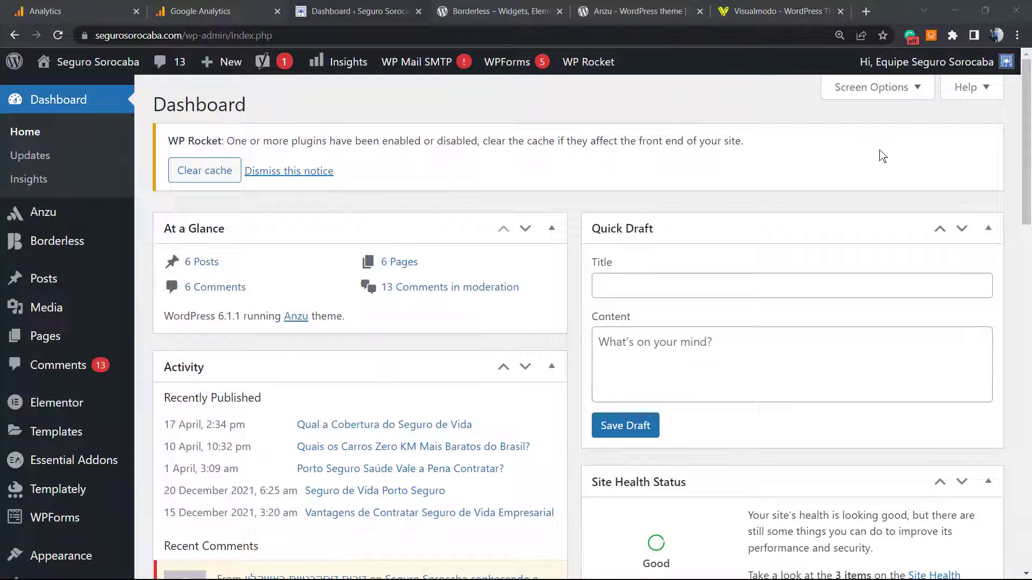
Dismiss the WP Rocket notice and go to Insights > Reports in the admin sidebar.
left_click(293, 179)
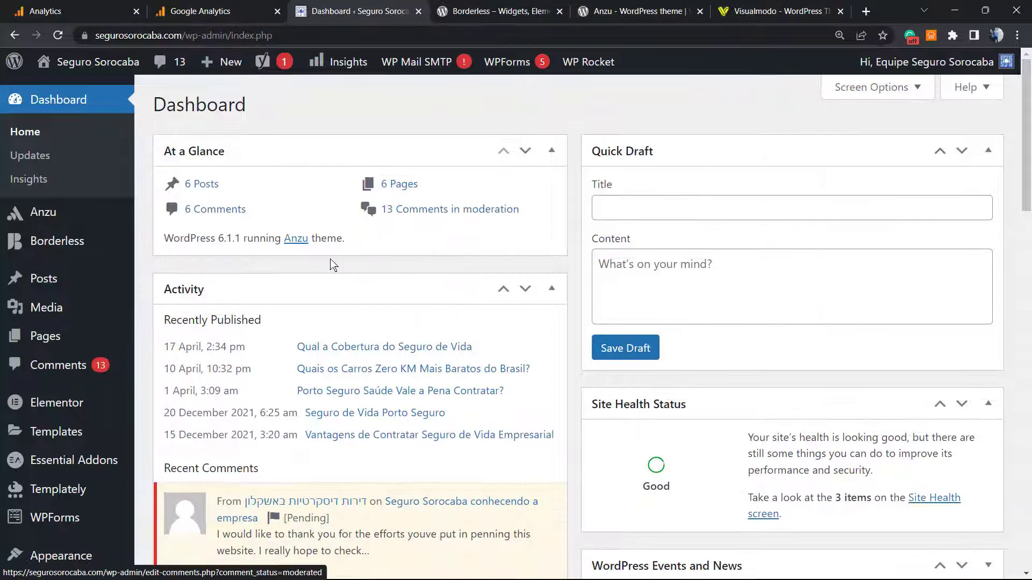
scroll(113, 342, "down", 4)
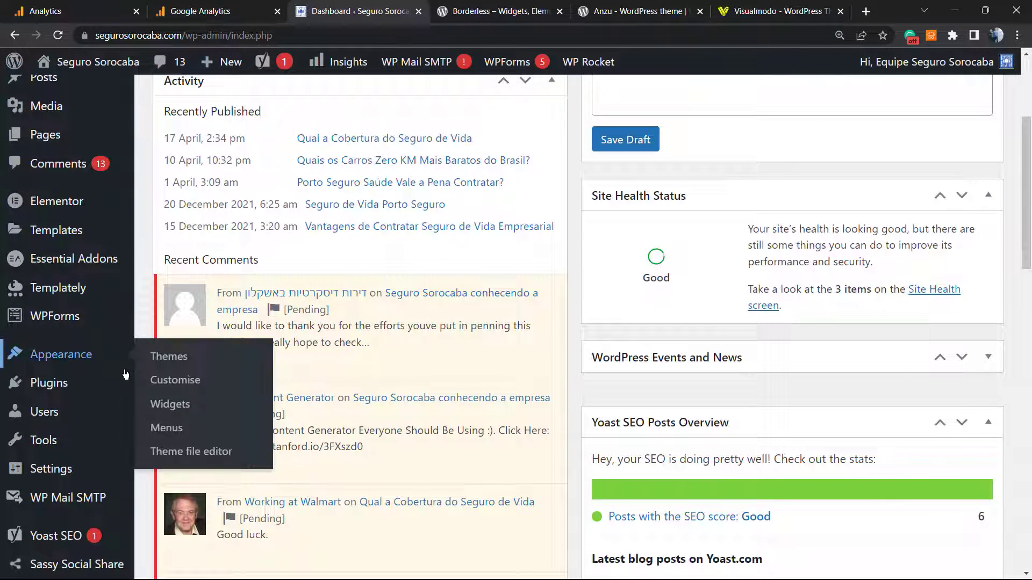
scroll(32, 376, "down", 1)
mouse_move(35, 412)
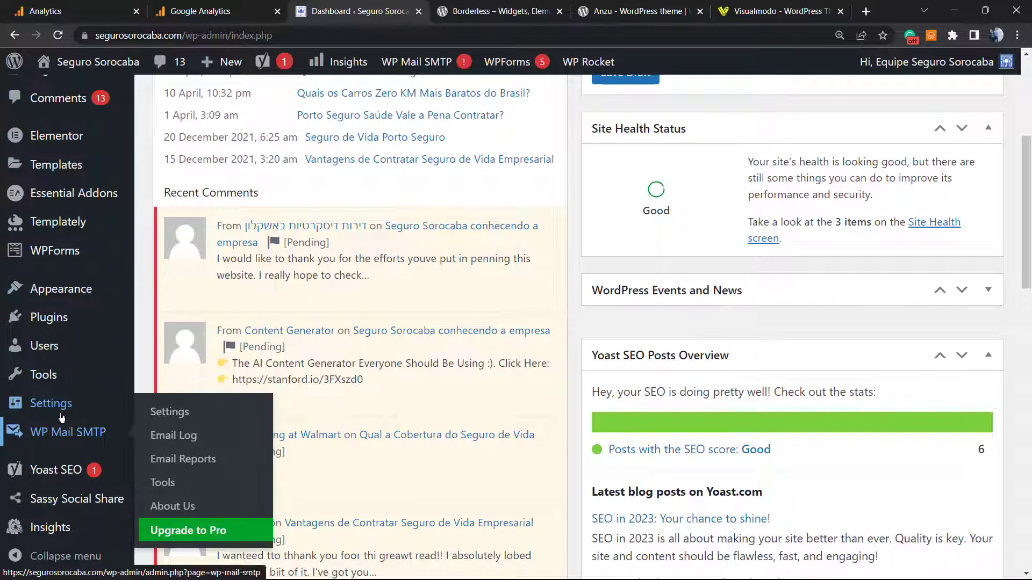
mouse_move(68, 528)
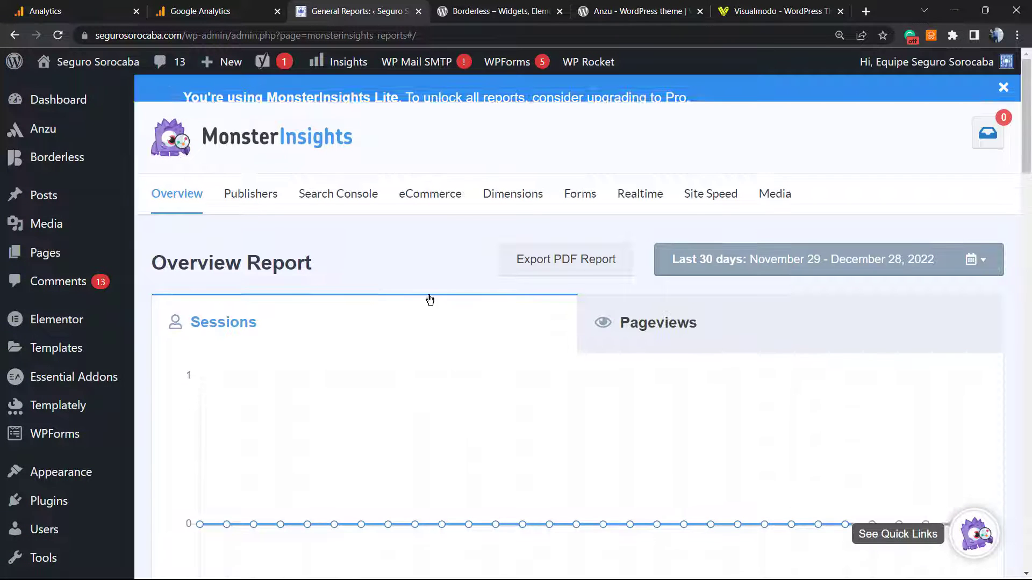
Review the Overview Report's last-30-days sessions, pageviews, visitor and device stats.
scroll(427, 303, "down", 3)
scroll(427, 304, "up", 3)
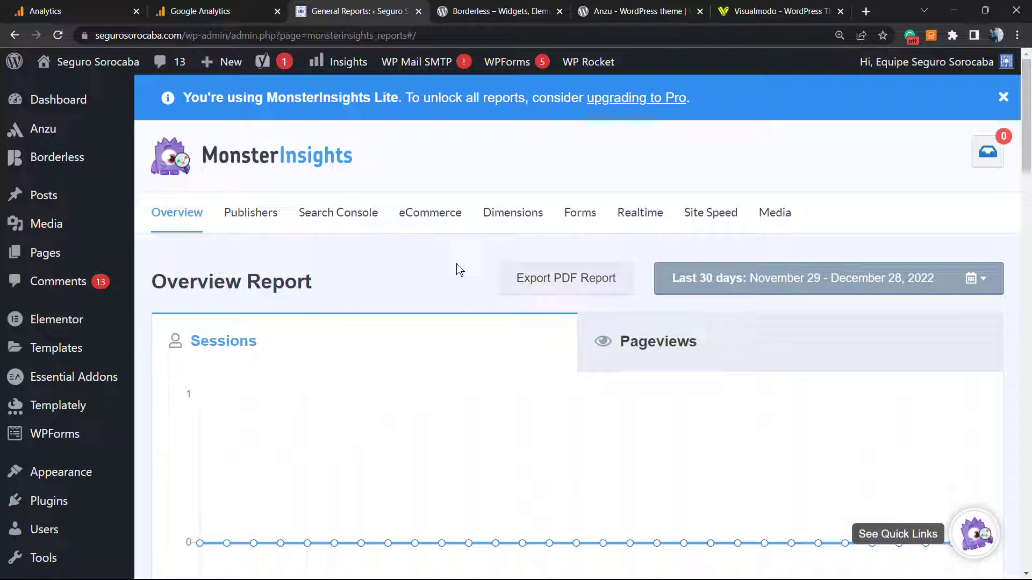
scroll(459, 269, "down", 10)
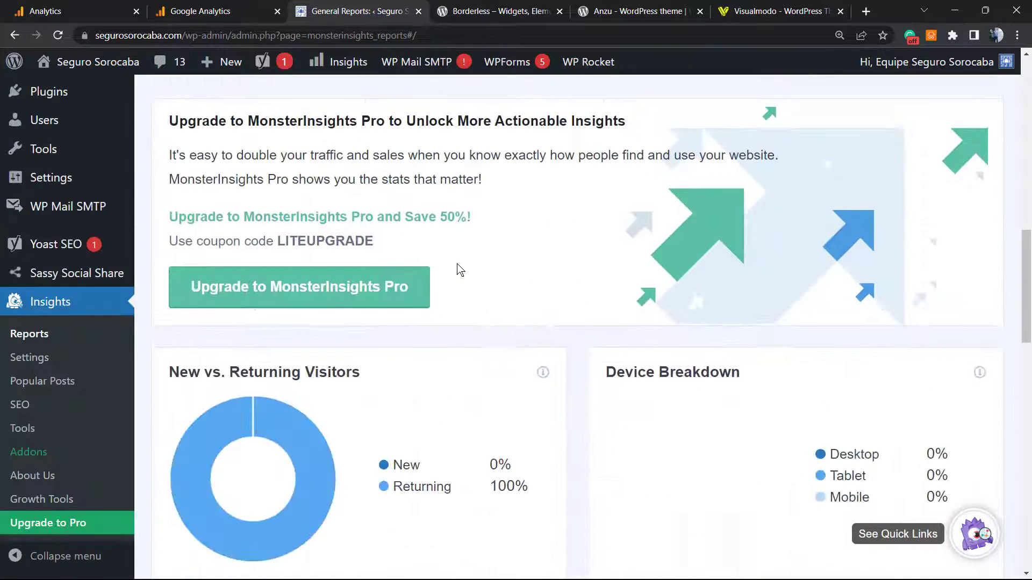
scroll(459, 270, "up", 4)
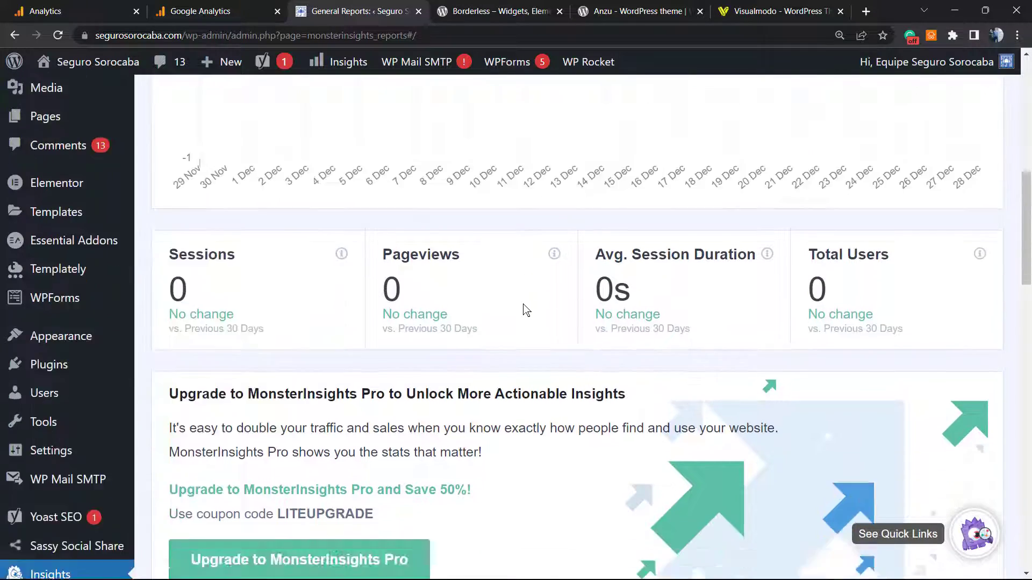
scroll(523, 309, "down", 10)
scroll(516, 311, "down", 4)
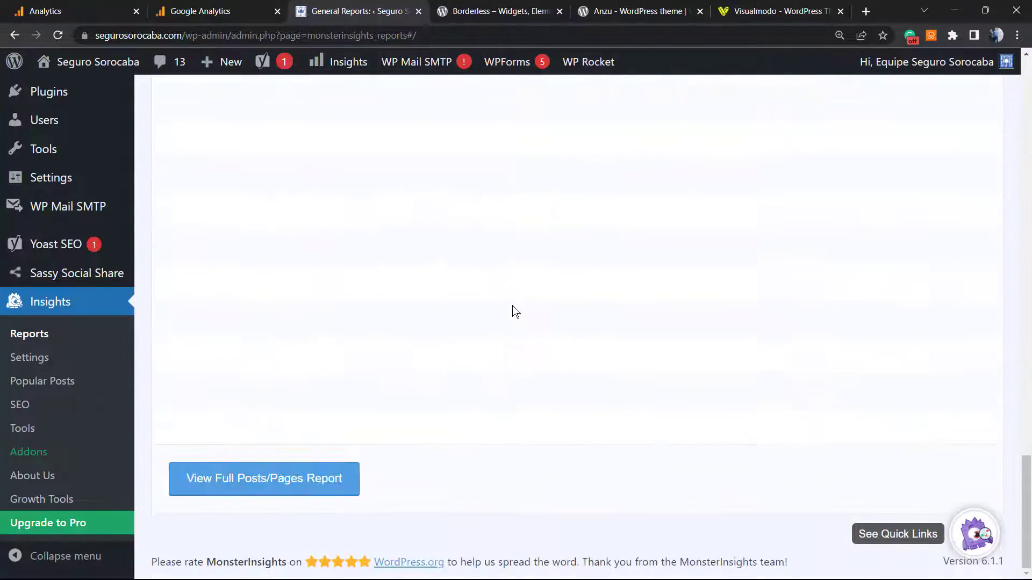
scroll(512, 311, "up", 10)
scroll(510, 314, "up", 6)
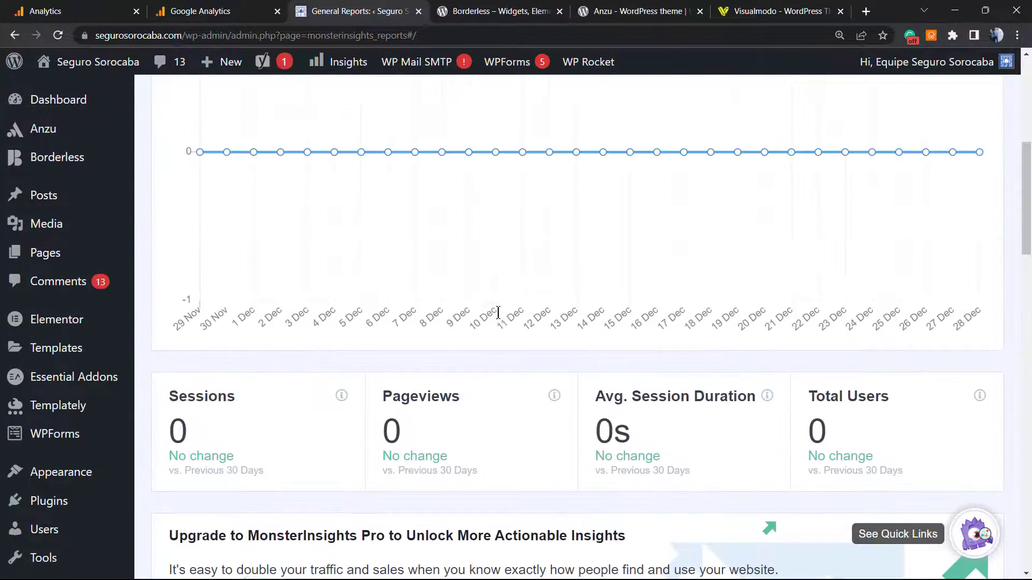
scroll(548, 277, "up", 6)
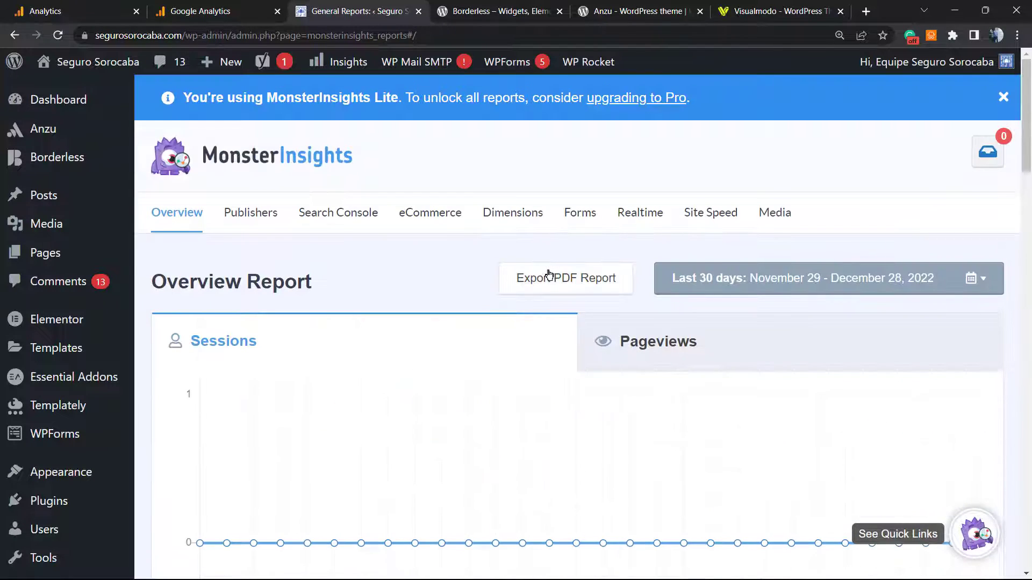
left_click(209, 10)
left_click(670, 322)
scroll(450, 263, "down", 3)
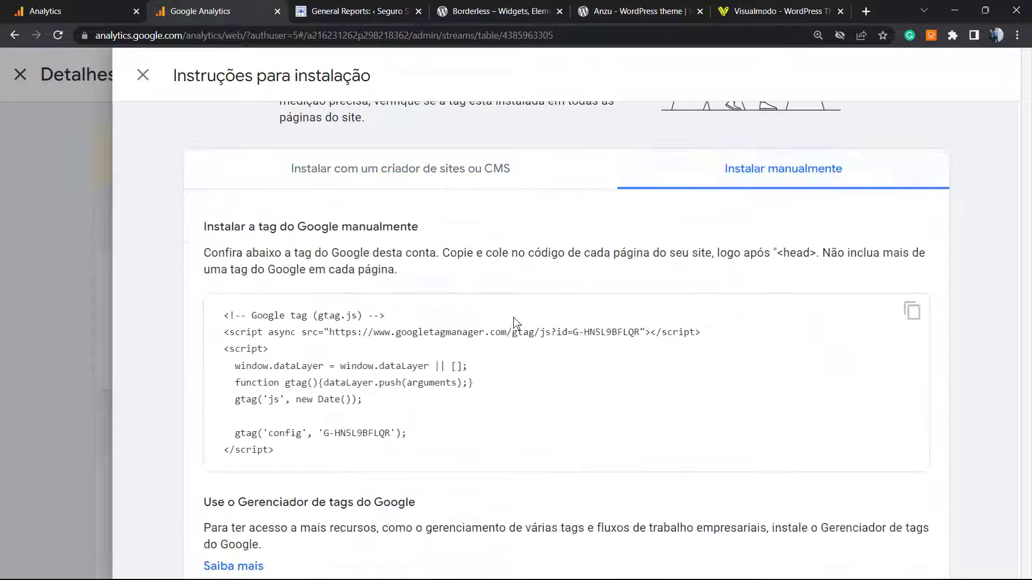
left_click_drag(353, 438, 206, 267)
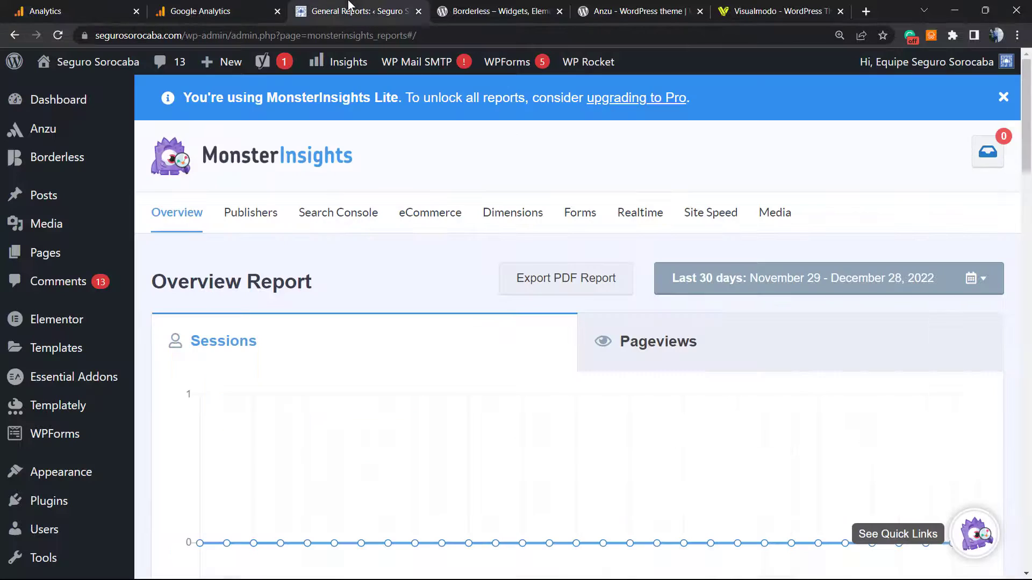
left_click(351, 10)
Switch to the Borderless plugin tab and select the word Borderless in its title.
left_click(475, 10)
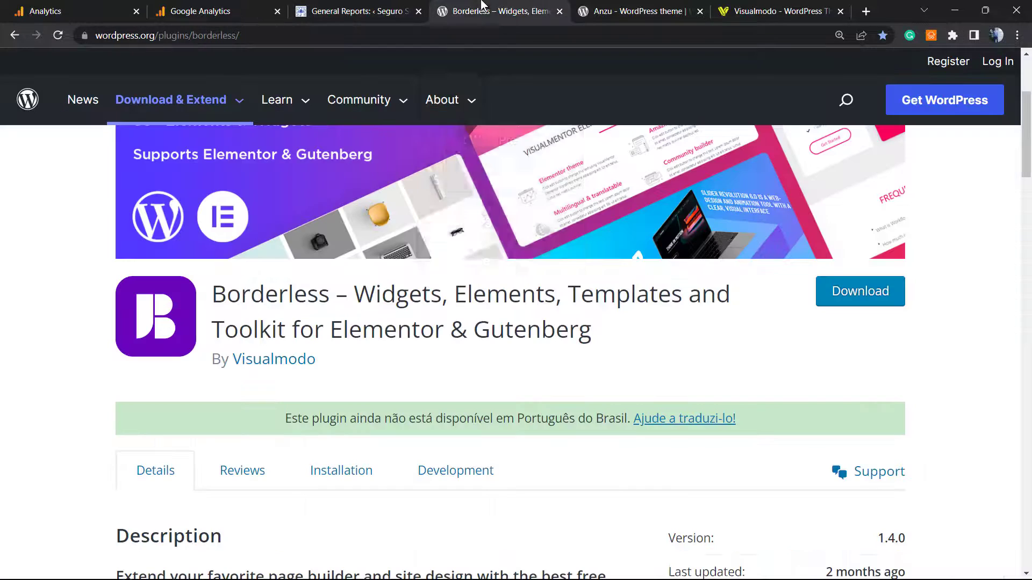
double_click(280, 299)
scroll(293, 312, "up", 3)
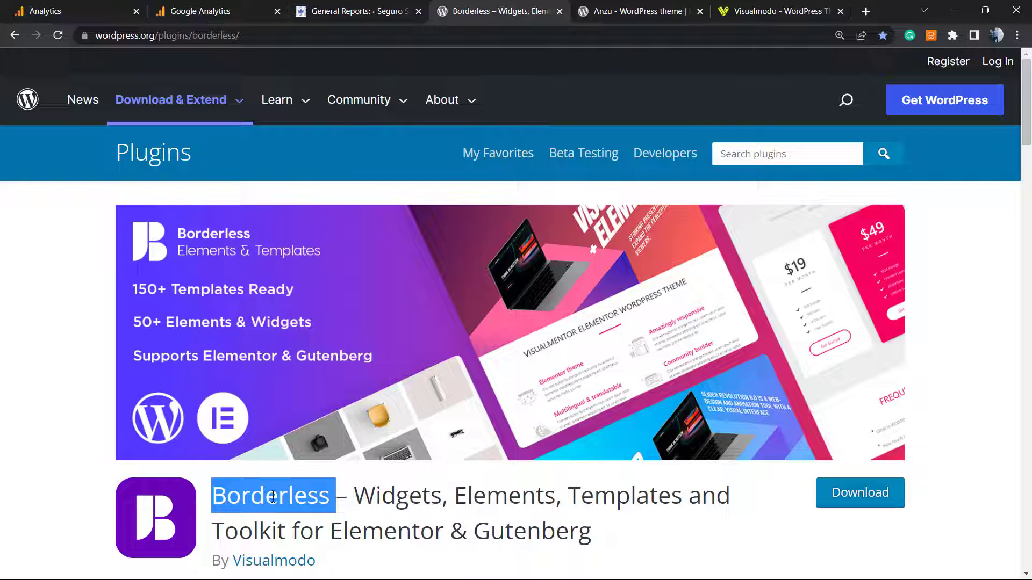
View the Anzu theme page zoomed to 110%, then switch to the Visualmodo homepage.
left_click(633, 6)
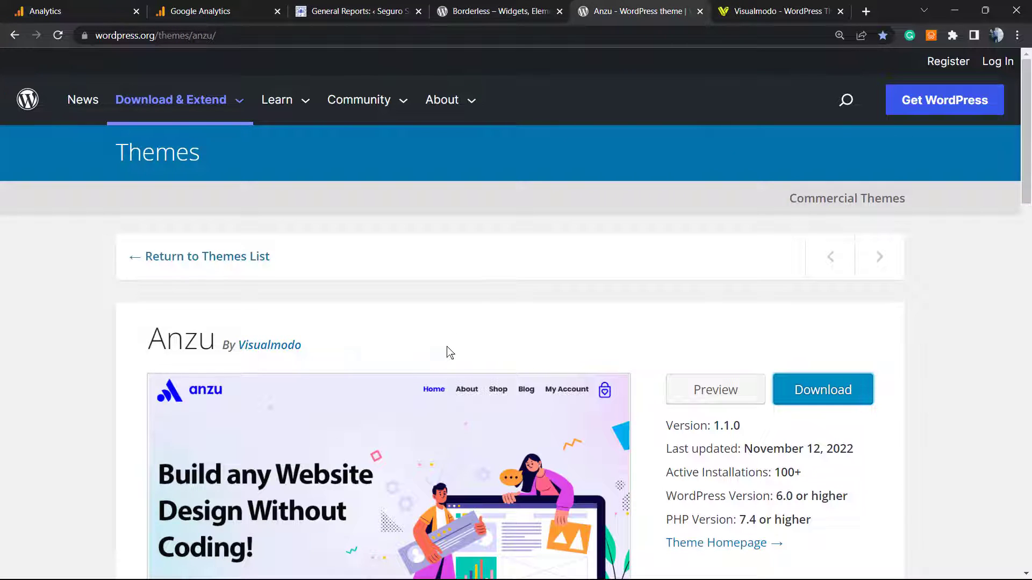
key("ctrl+plus")
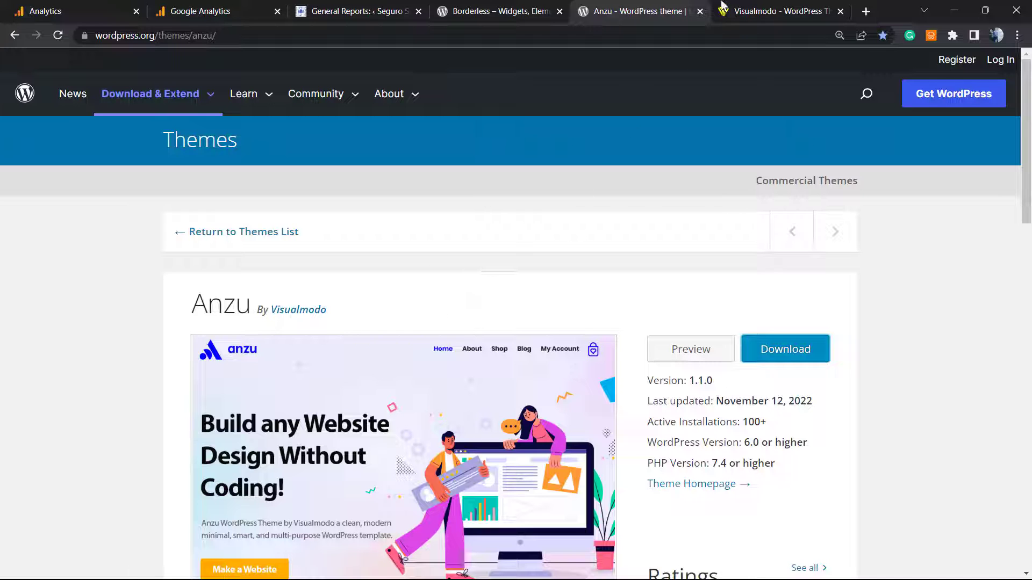
left_click(749, 6)
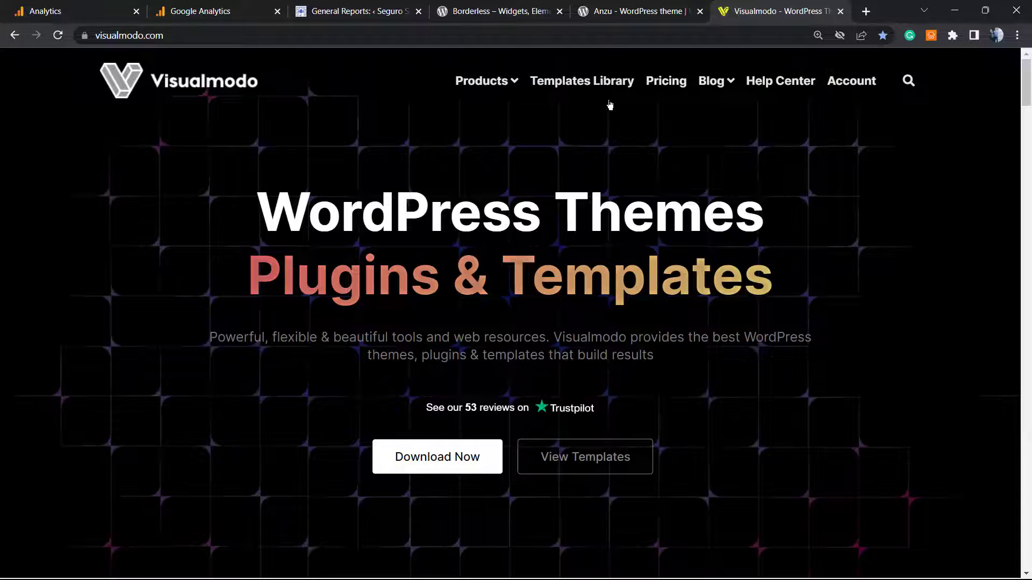
Open Visualmodo's Templates Library and browse designs like Bakery, Lawyer and Manicure 2.
left_click(583, 84)
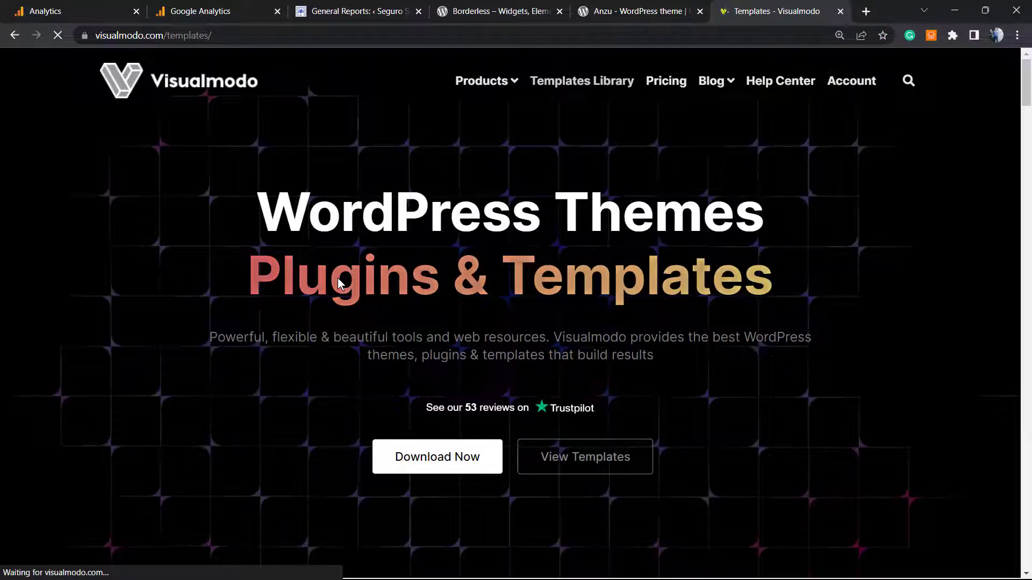
scroll(369, 309, "down", 5)
scroll(369, 313, "down", 15)
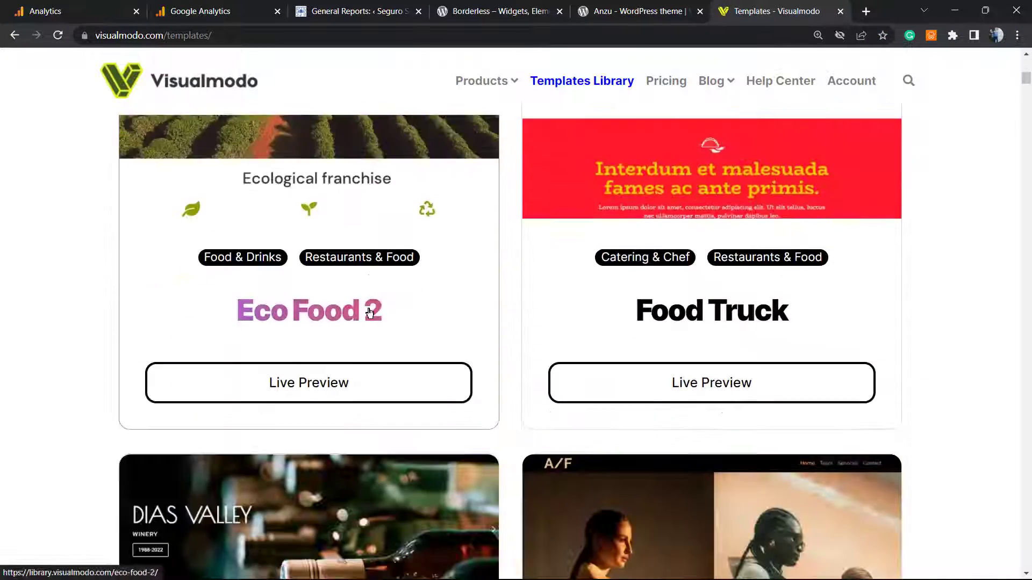
scroll(370, 314, "down", 15)
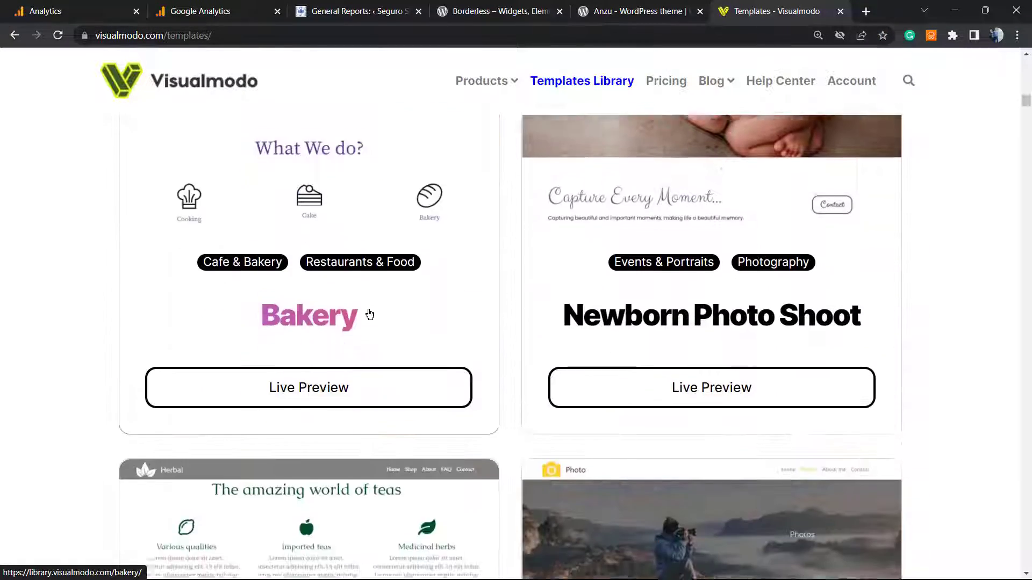
scroll(369, 316, "down", 20)
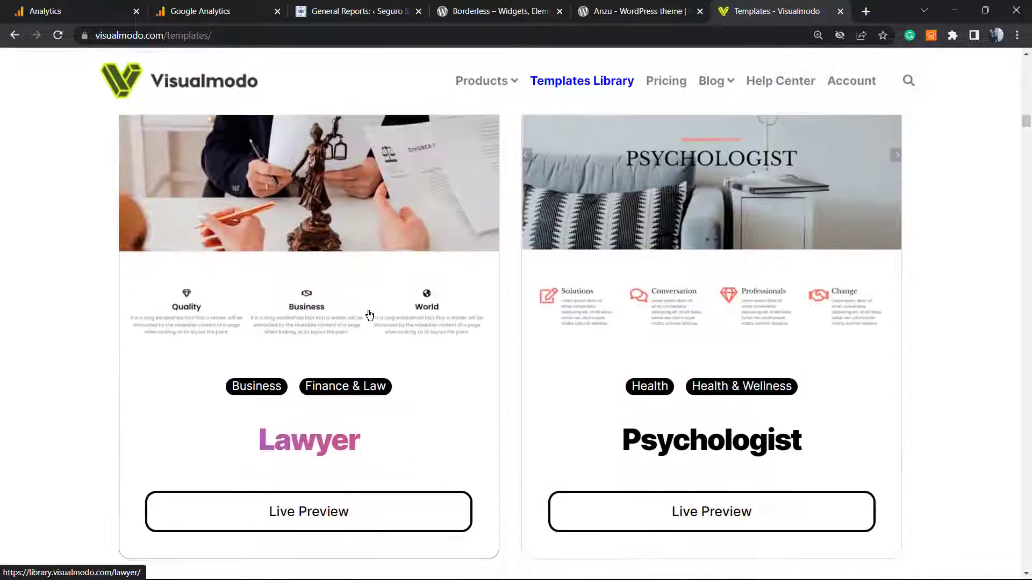
scroll(473, 327, "down", 10)
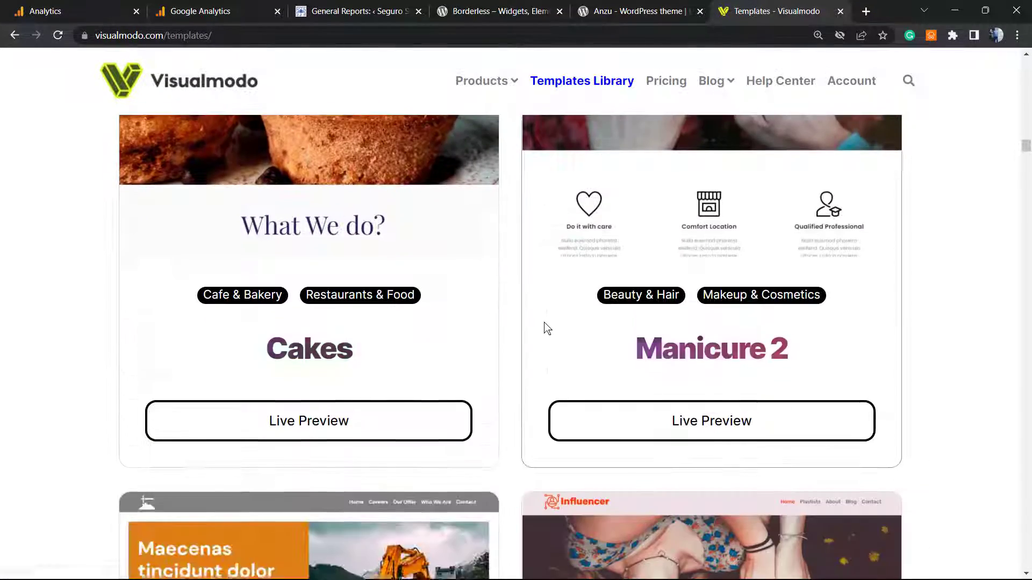